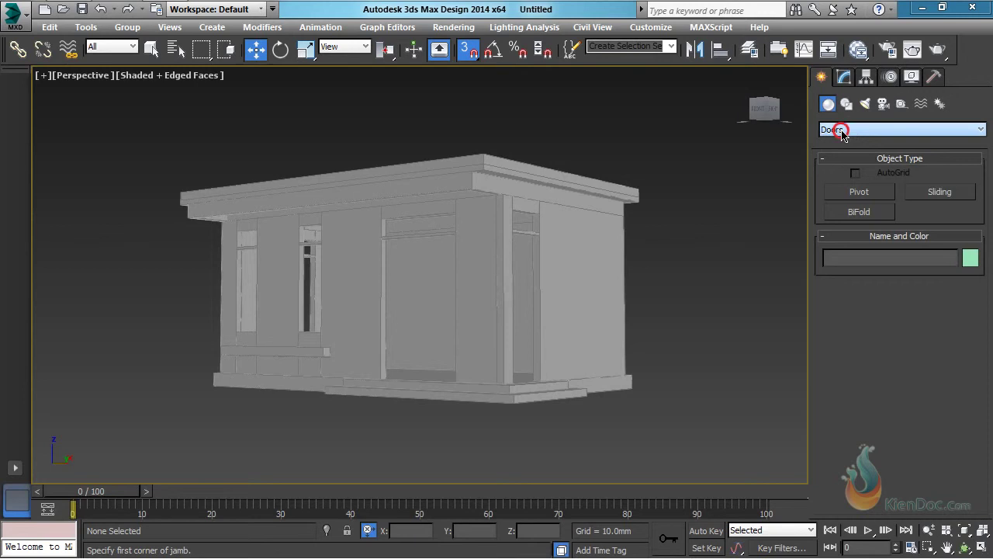
{"action": "left_click", "coordinate": [842, 130]}
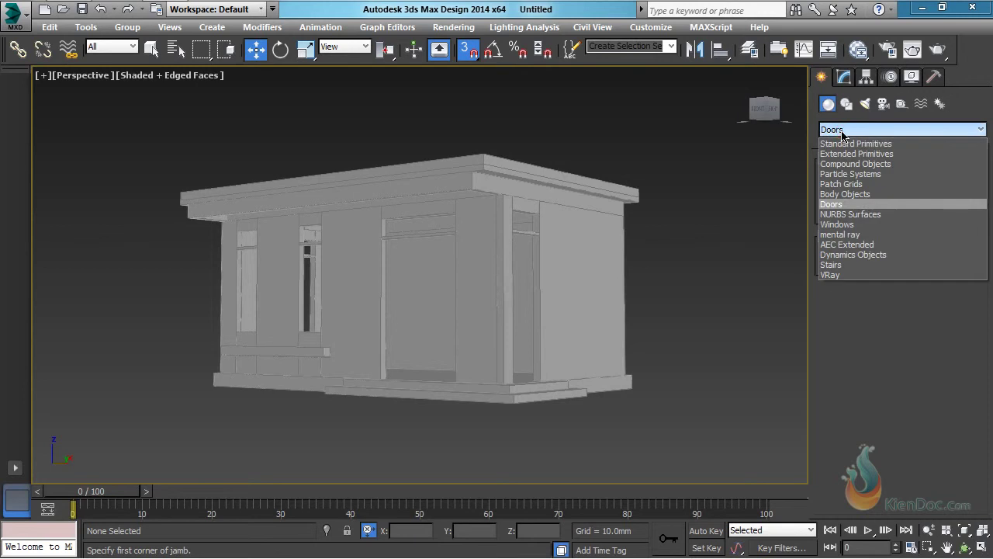
{"action": "left_click", "coordinate": [844, 225]}
{"action": "left_click", "coordinate": [844, 130]}
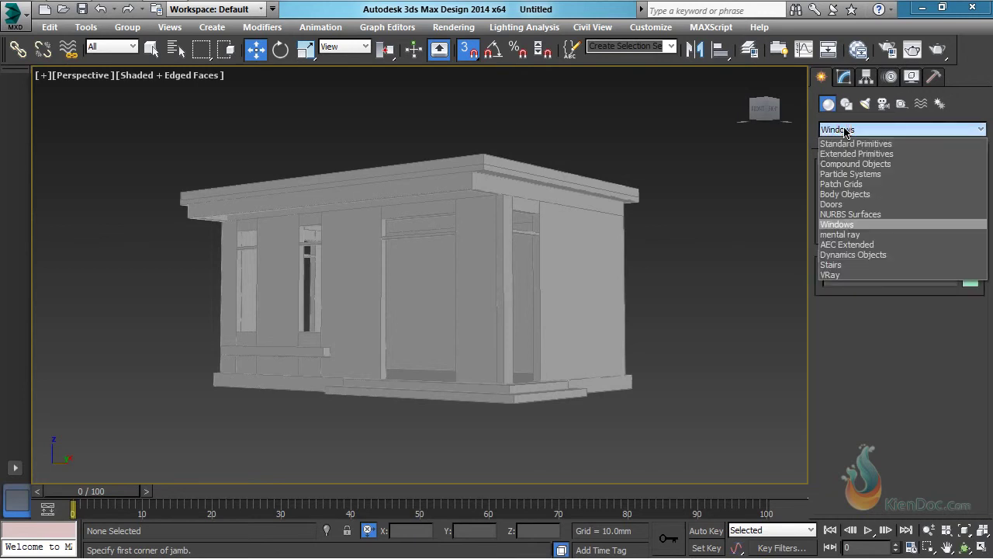
{"action": "left_click", "coordinate": [836, 205]}
Step: Create a Pivot double door in the front doorway, snapped to the opening at 1800 mm wide, 150 mm deep and about 2700 mm high
{"action": "middle_click_drag", "start_coordinate": [594, 261], "coordinate": [574, 271], "text": "alt"}
{"action": "middle_click_drag", "start_coordinate": [574, 272], "coordinate": [600, 219]}
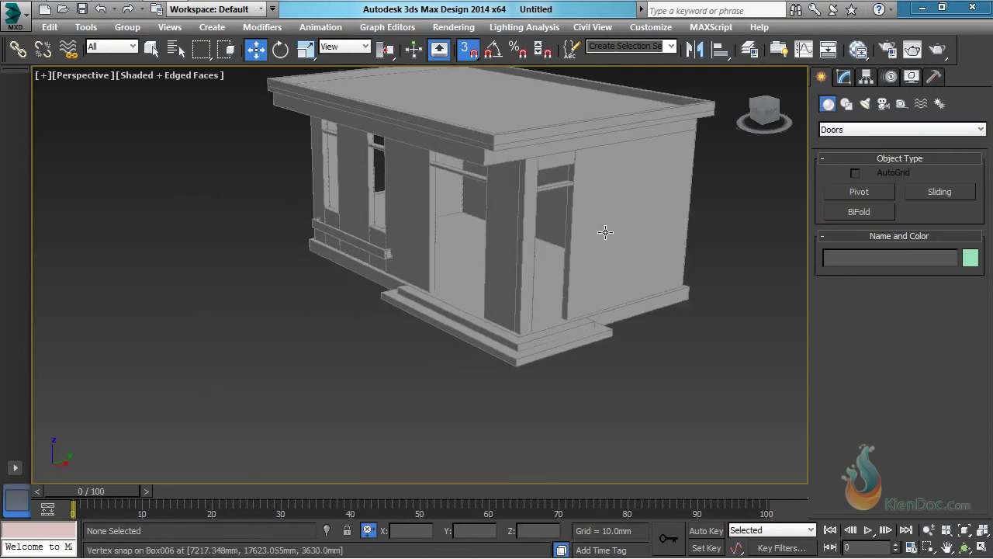
{"action": "left_click", "coordinate": [857, 199]}
{"action": "middle_click_drag", "start_coordinate": [606, 294], "coordinate": [678, 278]}
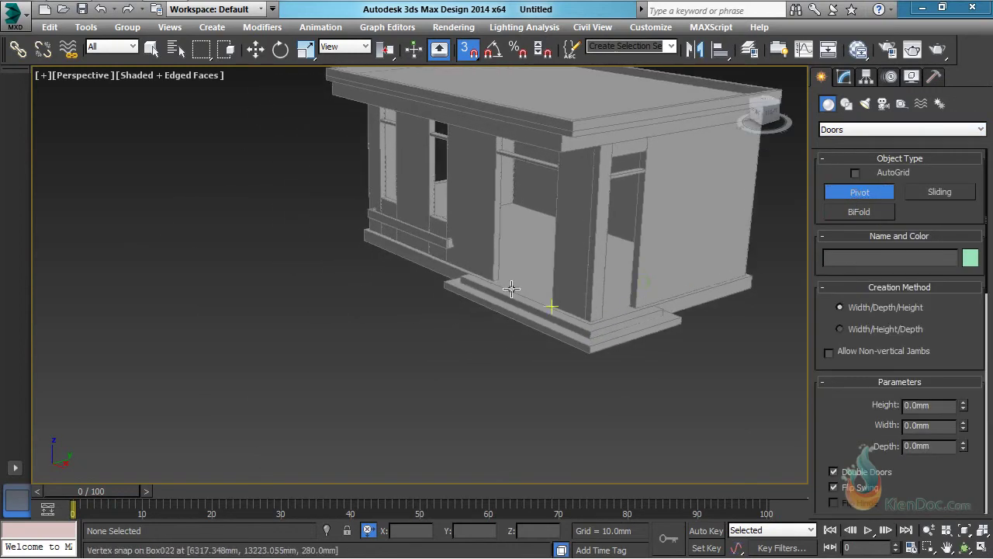
{"action": "scroll", "coordinate": [512, 289], "scroll_direction": "up", "scroll_amount": 5}
{"action": "middle_click_drag", "start_coordinate": [510, 288], "coordinate": [507, 310], "text": "alt"}
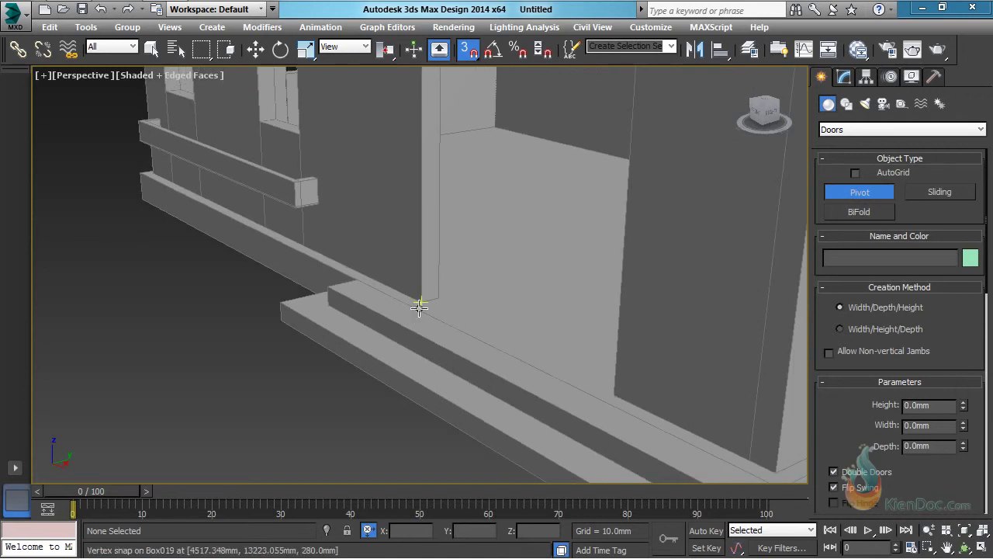
{"action": "left_click_drag", "start_coordinate": [421, 302], "coordinate": [611, 392]}
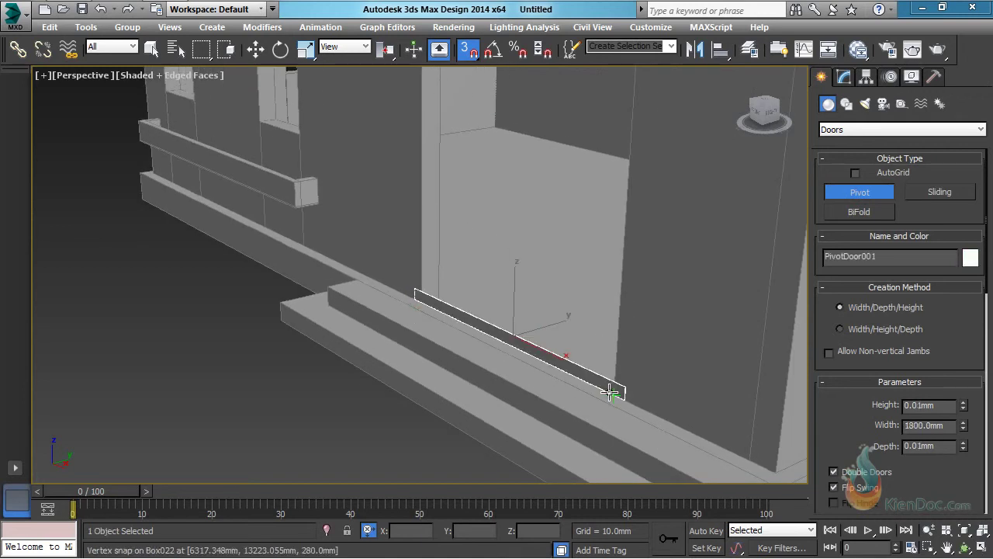
{"action": "left_click", "coordinate": [442, 295]}
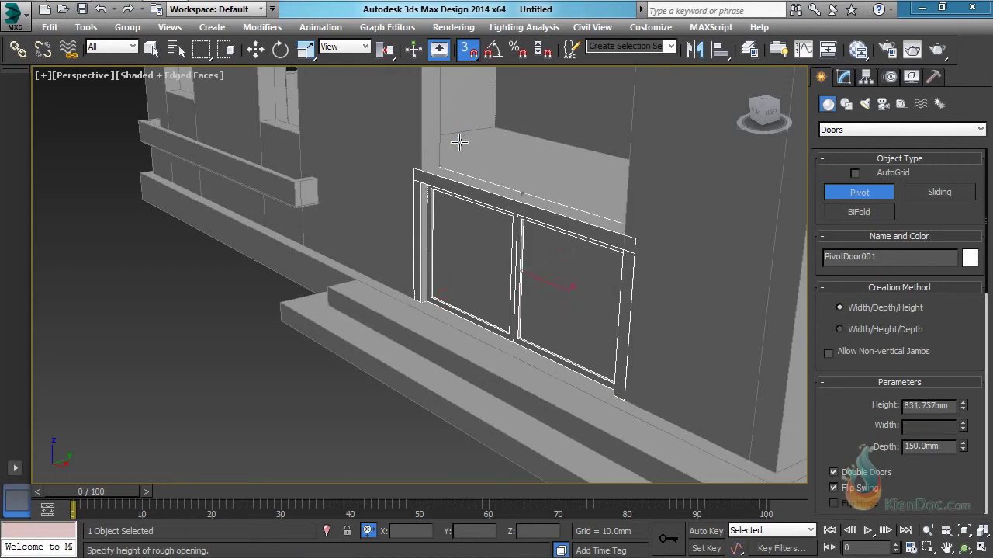
{"action": "middle_click_drag", "start_coordinate": [459, 140], "coordinate": [483, 323]}
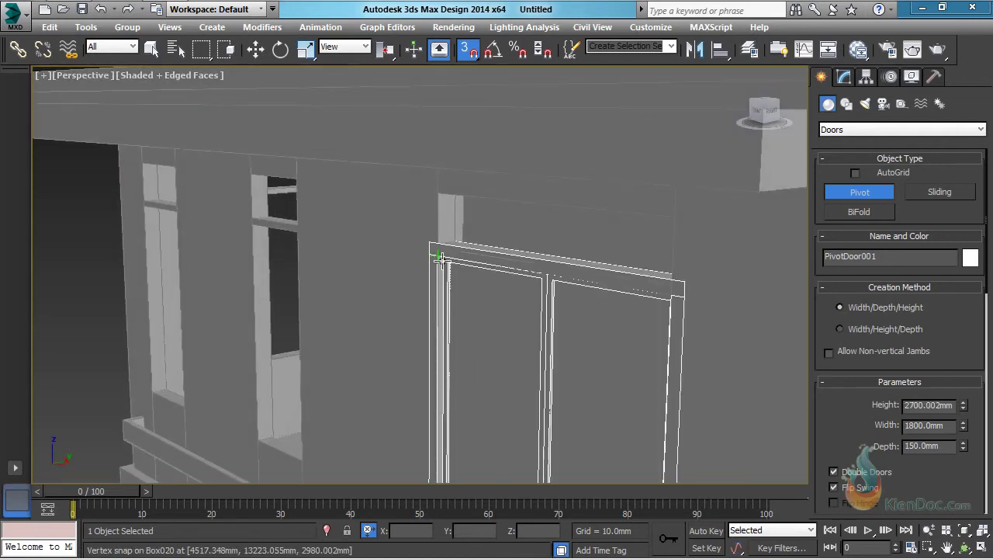
{"action": "left_click", "coordinate": [441, 259]}
Step: Set the pivot door's height to 2620 mm
{"action": "middle_click_drag", "start_coordinate": [512, 289], "coordinate": [474, 192]}
{"action": "scroll", "coordinate": [487, 194], "scroll_direction": "down", "scroll_amount": 4}
{"action": "middle_click_drag", "start_coordinate": [521, 260], "coordinate": [560, 261], "text": "alt"}
{"action": "scroll", "coordinate": [453, 163], "scroll_direction": "up", "scroll_amount": 4}
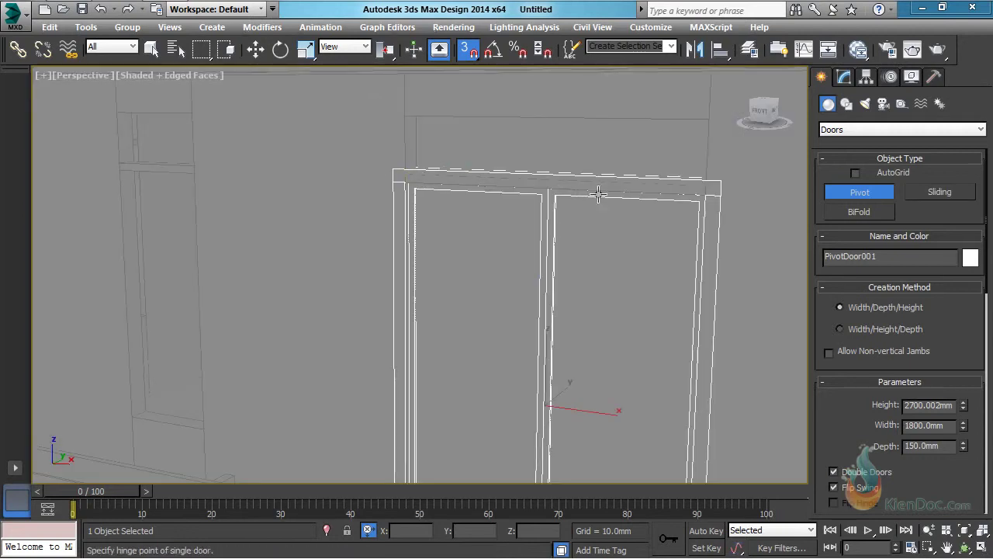
{"action": "middle_click_drag", "start_coordinate": [689, 184], "coordinate": [637, 213]}
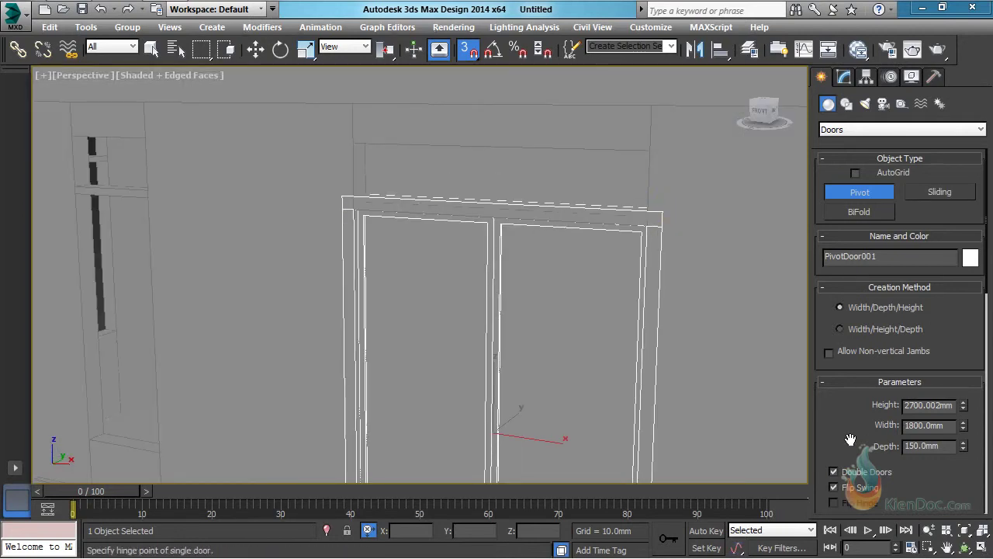
{"action": "left_click_drag", "start_coordinate": [850, 440], "coordinate": [854, 400]}
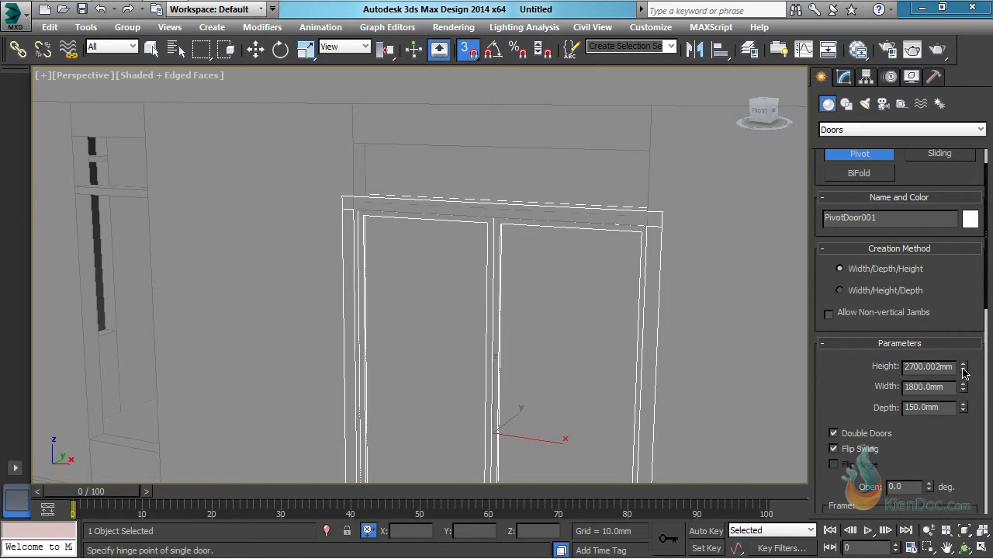
{"action": "mouse_move", "coordinate": [965, 372]}
{"action": "left_mouse_down"}
{"action": "mouse_move", "coordinate": [964, 382]}
{"action": "mouse_move", "coordinate": [967, 368]}
{"action": "left_mouse_up"}
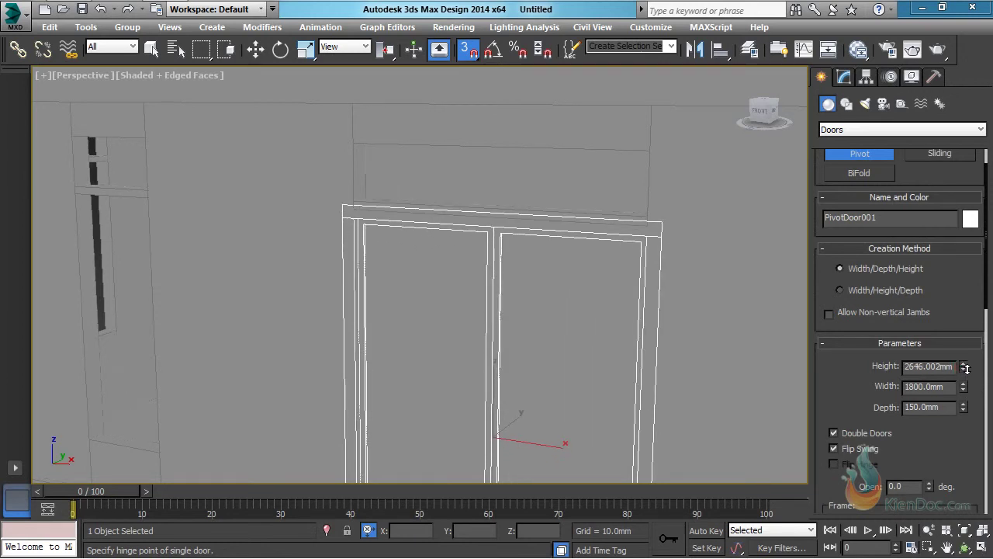
{"action": "double_click", "coordinate": [933, 370]}
{"action": "type", "text": "2640"}
{"action": "key", "text": "Return"}
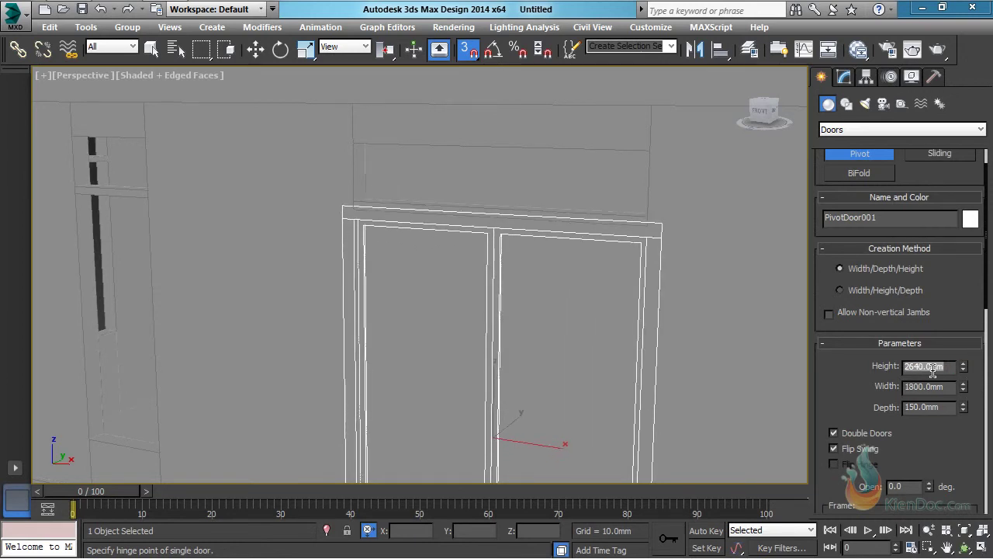
{"action": "type", "text": "2620"}
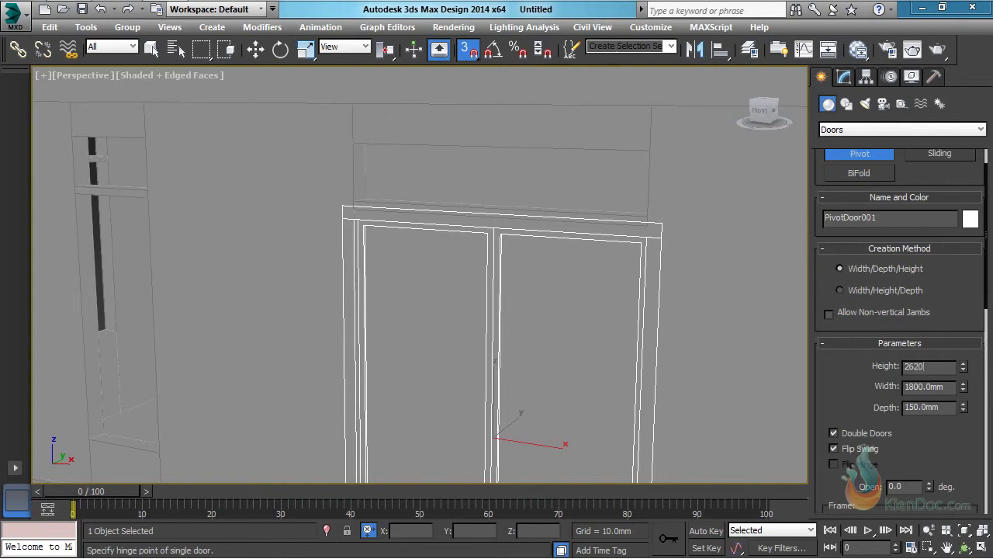
{"action": "key", "text": "Return"}
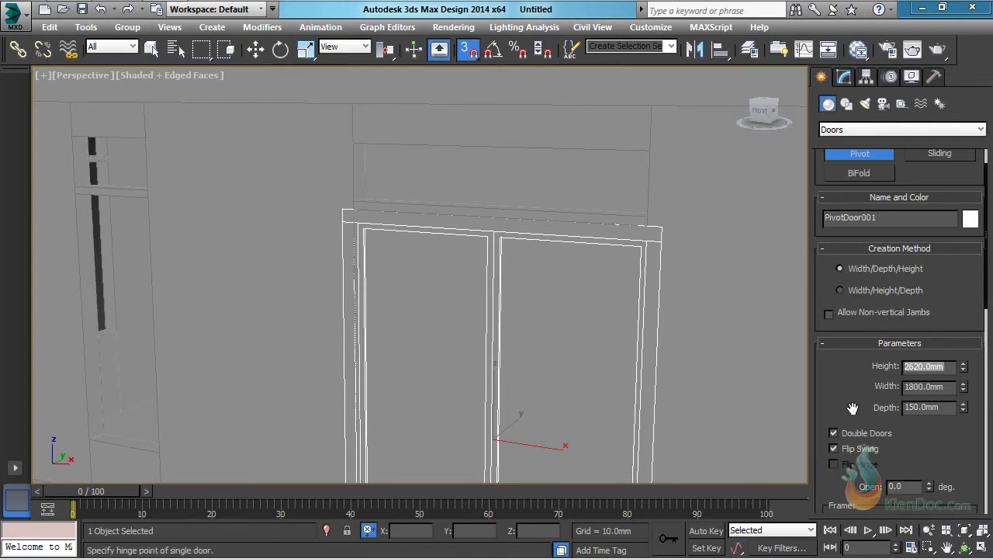
Step: Set the pivot door's width to 1640 mm
{"action": "left_click_drag", "start_coordinate": [852, 409], "coordinate": [856, 290]}
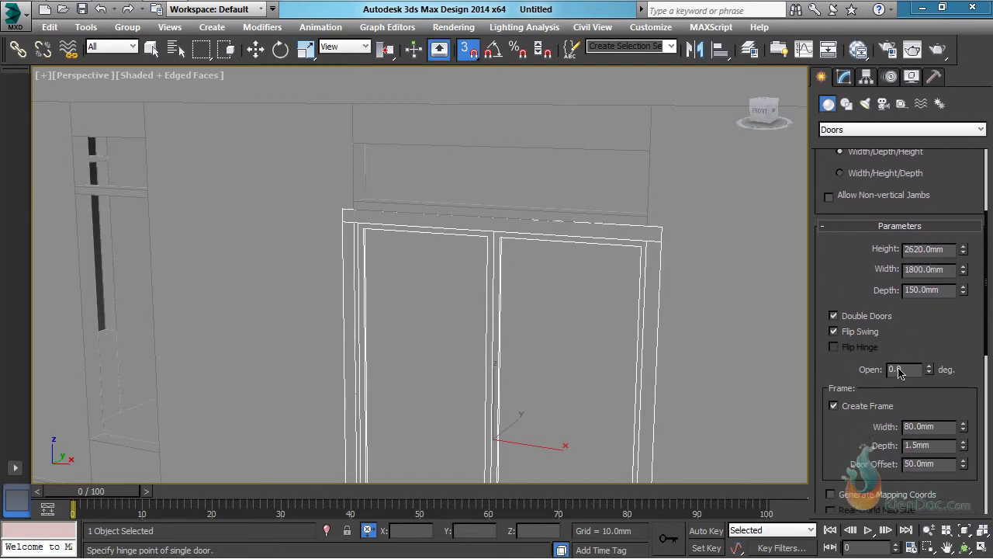
{"action": "double_click", "coordinate": [942, 270]}
{"action": "type", "text": "1640"}
{"action": "key", "text": "Return"}
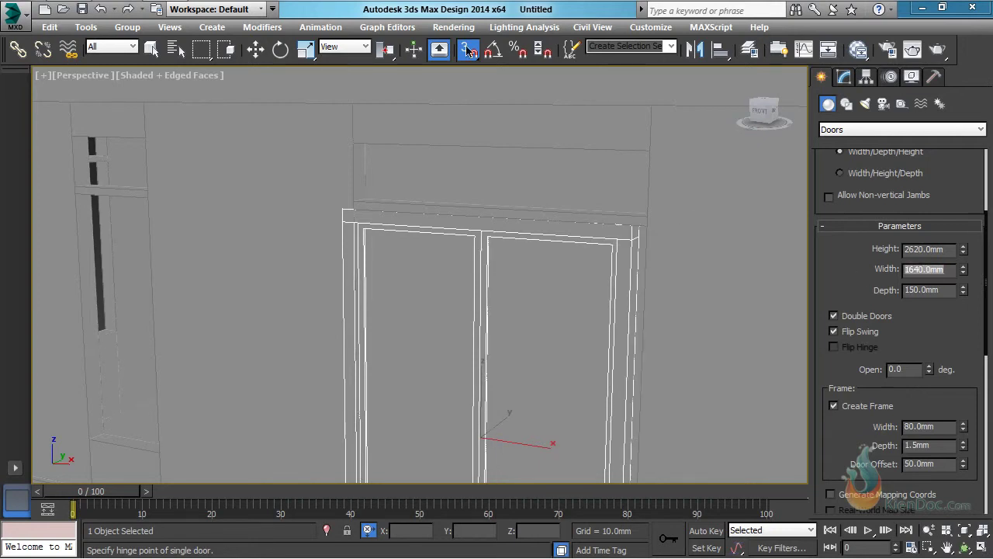
Step: Move the pivot door sideways by an upper frame corner, snapping it so the frame sits inside the front opening
{"action": "left_click", "coordinate": [255, 51]}
{"action": "scroll", "coordinate": [558, 235], "scroll_direction": "up", "scroll_amount": 5}
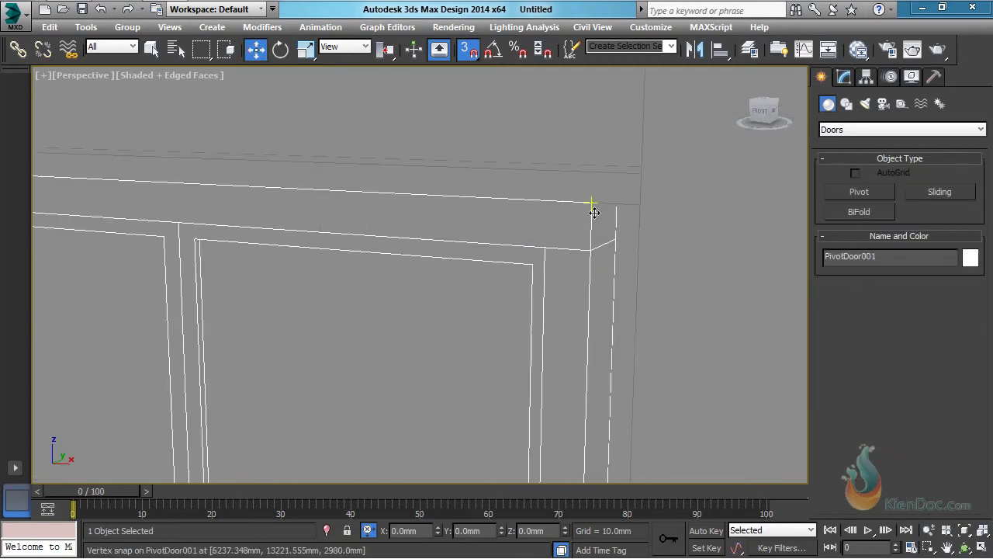
{"action": "left_click_drag", "start_coordinate": [595, 205], "coordinate": [634, 208]}
Step: Create a BiFold door in the narrow side doorway, snapped to the opening at 910 mm wide, 150 mm deep and 2700 mm high
{"action": "middle_click_drag", "start_coordinate": [559, 275], "coordinate": [566, 211]}
{"action": "scroll", "coordinate": [564, 263], "scroll_direction": "down", "scroll_amount": 5}
{"action": "scroll", "coordinate": [467, 341], "scroll_direction": "up", "scroll_amount": 5}
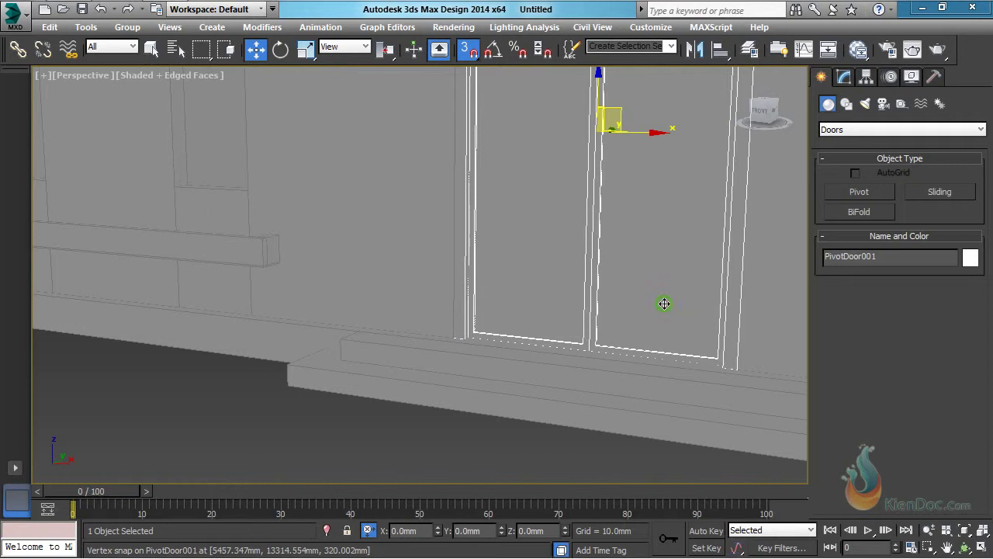
{"action": "middle_click_drag", "start_coordinate": [663, 303], "coordinate": [506, 257], "text": "alt"}
{"action": "scroll", "coordinate": [558, 329], "scroll_direction": "down", "scroll_amount": 5}
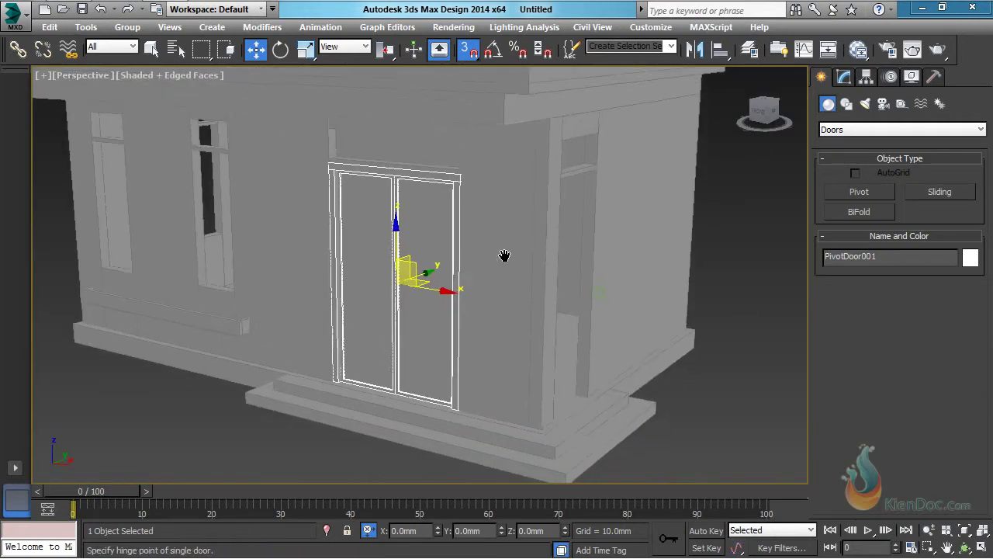
{"action": "left_click", "coordinate": [866, 214]}
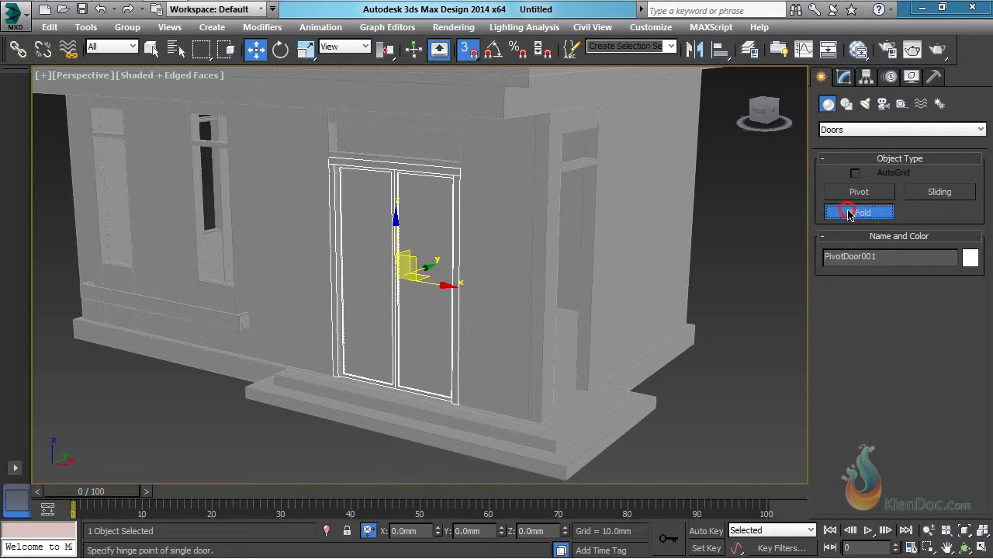
{"action": "middle_click_drag", "start_coordinate": [572, 391], "coordinate": [613, 360], "text": "alt"}
{"action": "scroll", "coordinate": [613, 359], "scroll_direction": "up", "scroll_amount": 3}
{"action": "middle_click_drag", "start_coordinate": [671, 335], "coordinate": [683, 383]}
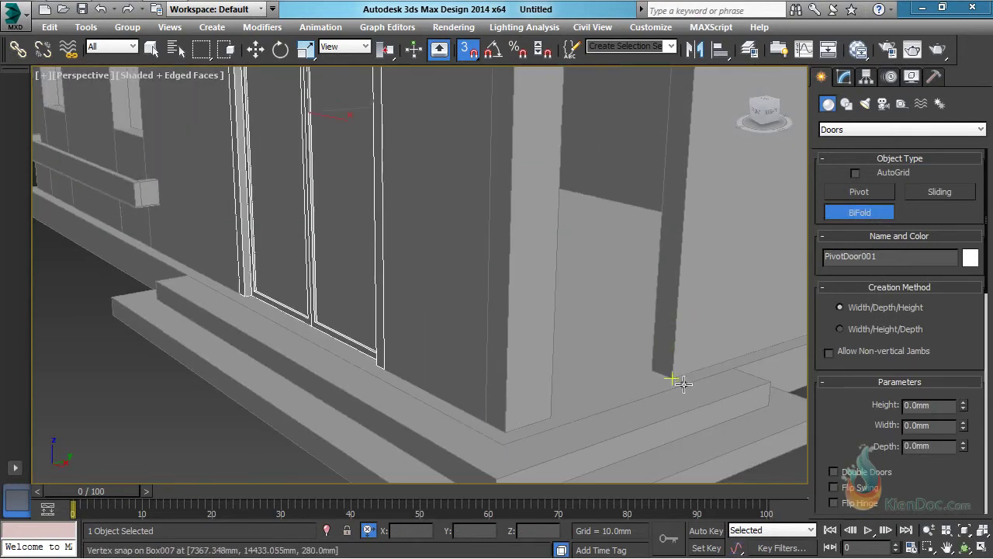
{"action": "left_click_drag", "start_coordinate": [672, 379], "coordinate": [551, 425]}
{"action": "left_click", "coordinate": [645, 362]}
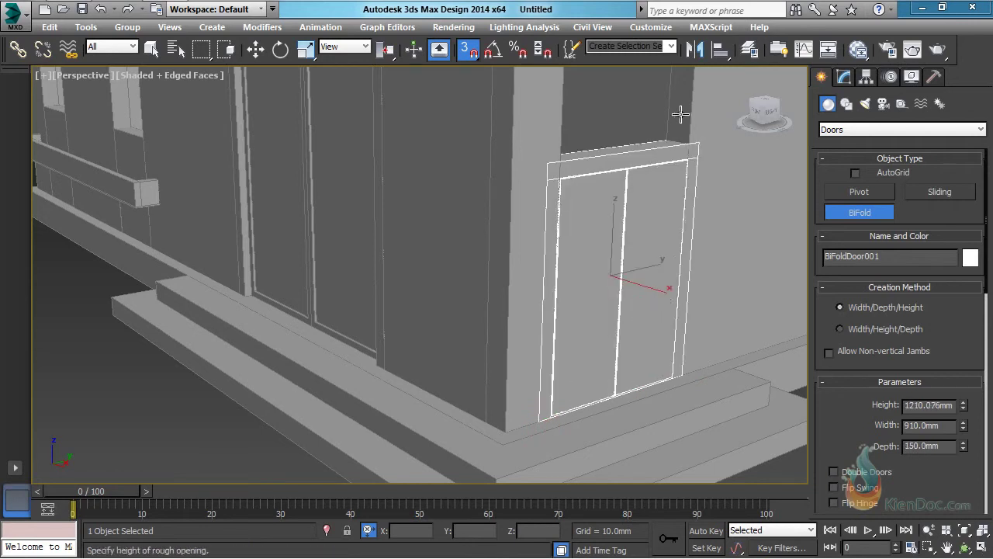
{"action": "middle_click_drag", "start_coordinate": [680, 114], "coordinate": [566, 229]}
{"action": "left_click", "coordinate": [695, 208]}
Step: Set the bifold door's height to 2620 mm and its width to 750 mm
{"action": "middle_click_drag", "start_coordinate": [689, 299], "coordinate": [468, 171]}
{"action": "scroll", "coordinate": [554, 224], "scroll_direction": "down", "scroll_amount": 4}
{"action": "middle_click_drag", "start_coordinate": [569, 244], "coordinate": [616, 247], "text": "alt"}
{"action": "left_click_drag", "start_coordinate": [875, 453], "coordinate": [835, 226]}
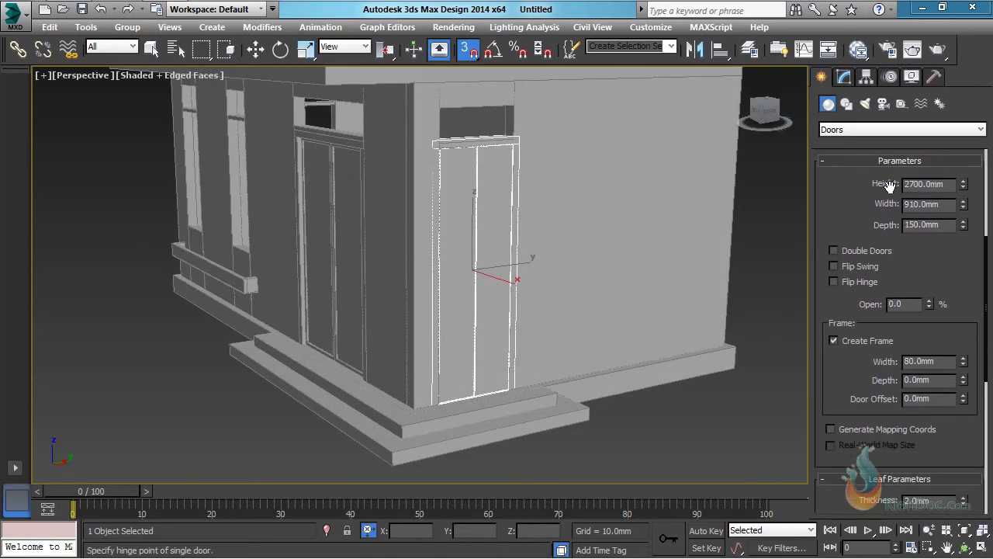
{"action": "double_click", "coordinate": [944, 184]}
{"action": "type", "text": "2620"}
{"action": "key", "text": "Return"}
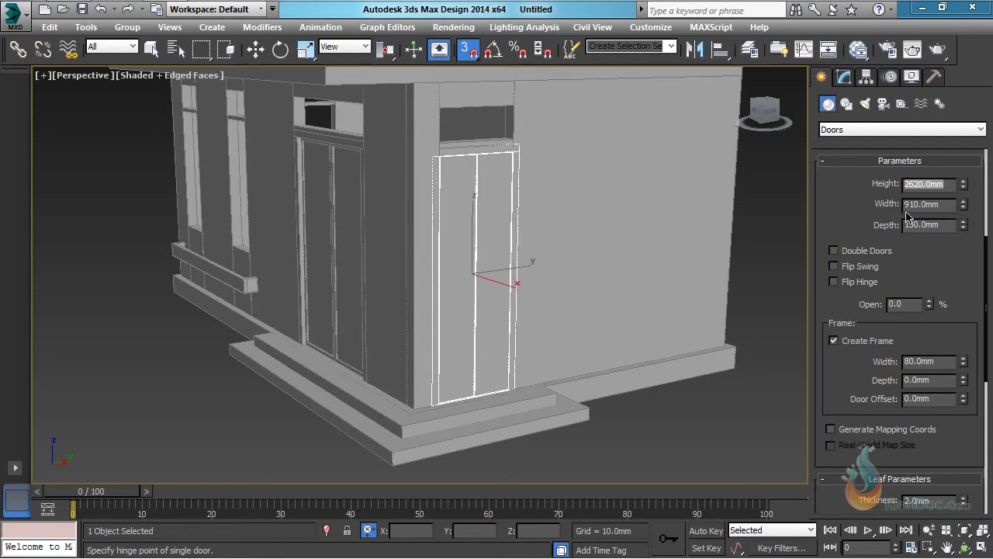
{"action": "double_click", "coordinate": [946, 204]}
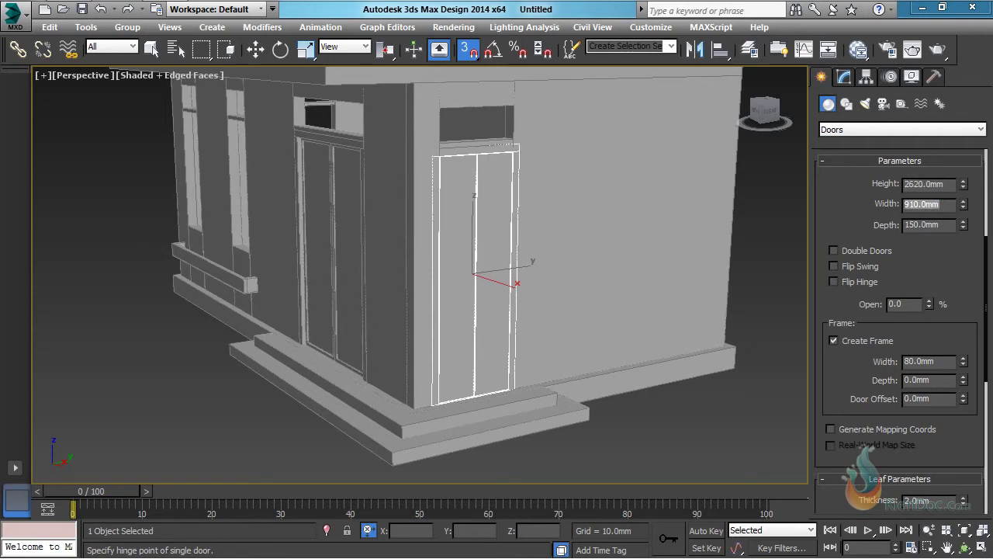
{"action": "type", "text": "750"}
{"action": "key", "text": "Return"}
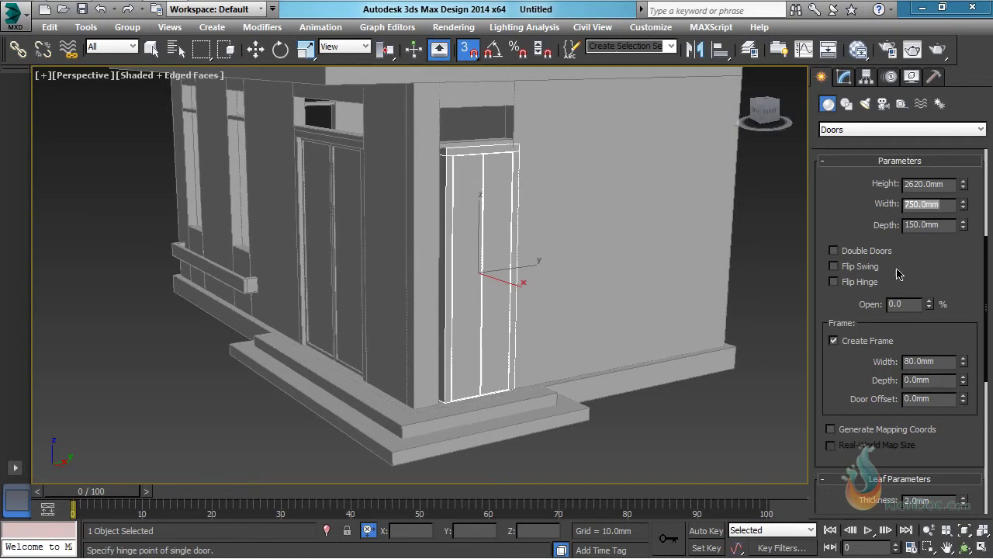
Step: Move the bifold door by its lower frame corner, snapping it to the base corner of the adjacent column
{"action": "middle_click_drag", "start_coordinate": [594, 301], "coordinate": [530, 313], "text": "alt"}
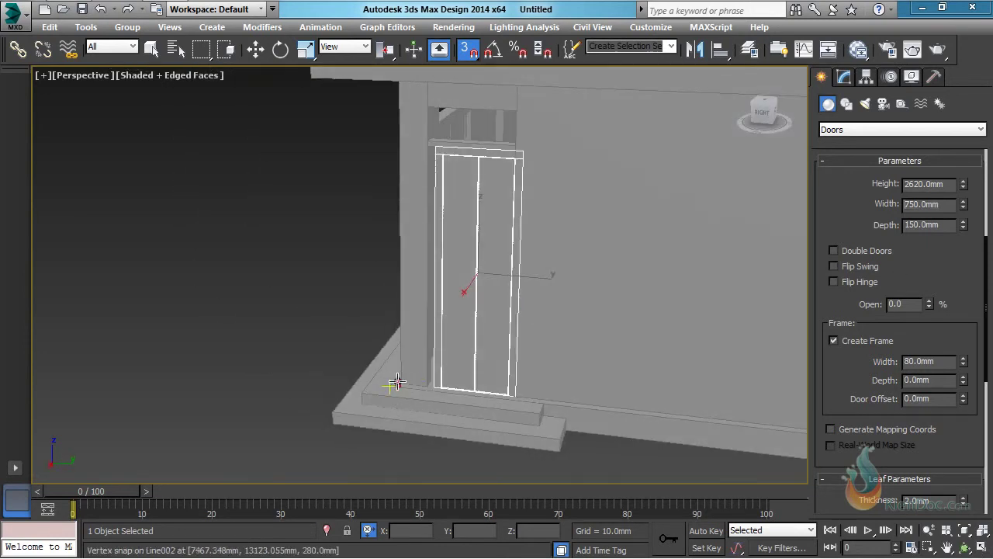
{"action": "scroll", "coordinate": [461, 365], "scroll_direction": "up", "scroll_amount": 4}
{"action": "middle_click_drag", "start_coordinate": [470, 382], "coordinate": [470, 440]}
{"action": "key", "text": "w"}
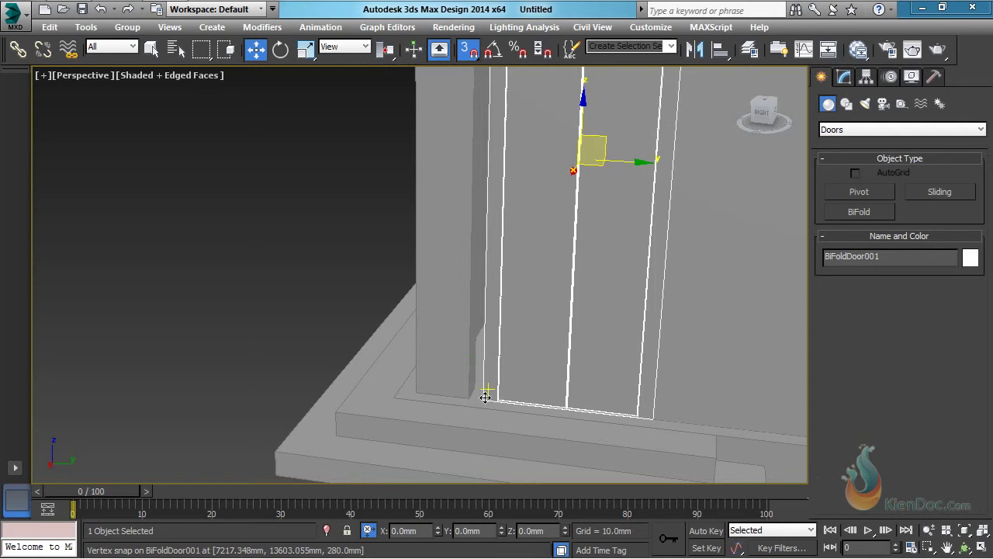
{"action": "scroll", "coordinate": [485, 398], "scroll_direction": "up", "scroll_amount": 5}
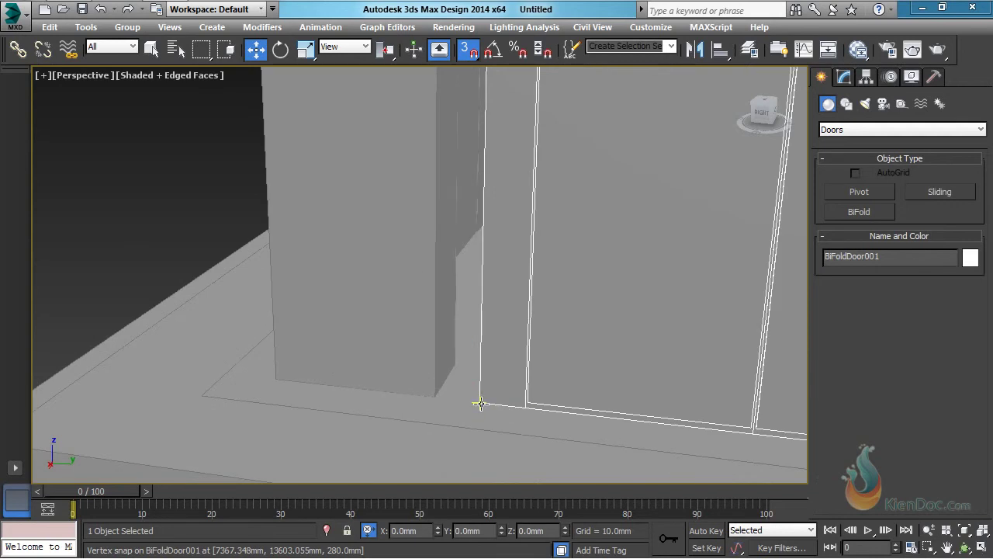
{"action": "left_click_drag", "start_coordinate": [480, 404], "coordinate": [439, 399]}
Step: Modify the bifold door's parameters to open its leaves to 100%
{"action": "scroll", "coordinate": [484, 313], "scroll_direction": "down", "scroll_amount": 5}
{"action": "middle_click_drag", "start_coordinate": [528, 299], "coordinate": [574, 361]}
{"action": "middle_click_drag", "start_coordinate": [489, 272], "coordinate": [541, 250]}
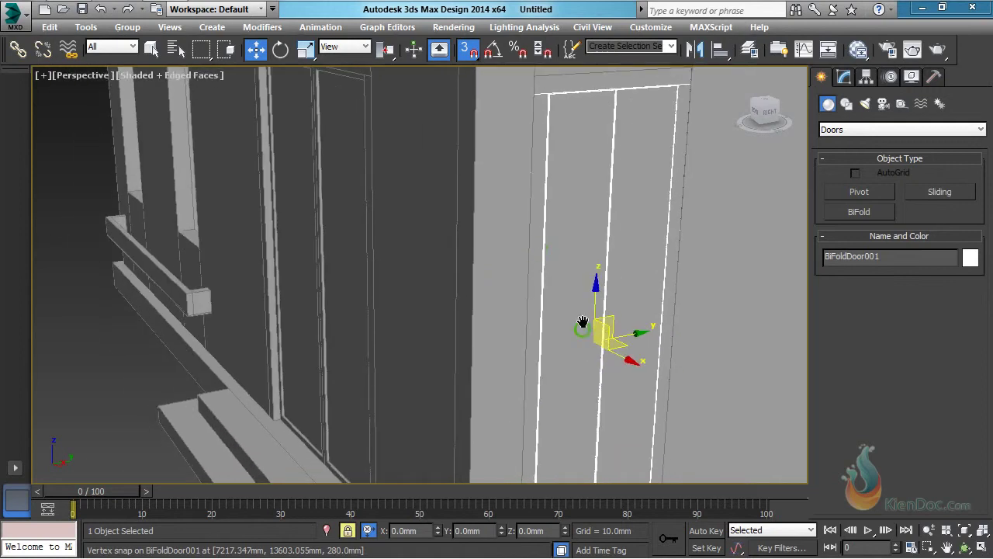
{"action": "scroll", "coordinate": [583, 326], "scroll_direction": "down", "scroll_amount": 8}
{"action": "middle_click_drag", "start_coordinate": [557, 324], "coordinate": [597, 306], "text": "alt"}
{"action": "scroll", "coordinate": [572, 274], "scroll_direction": "up", "scroll_amount": 8}
{"action": "scroll", "coordinate": [580, 289], "scroll_direction": "down", "scroll_amount": 8}
{"action": "scroll", "coordinate": [569, 288], "scroll_direction": "up", "scroll_amount": 4}
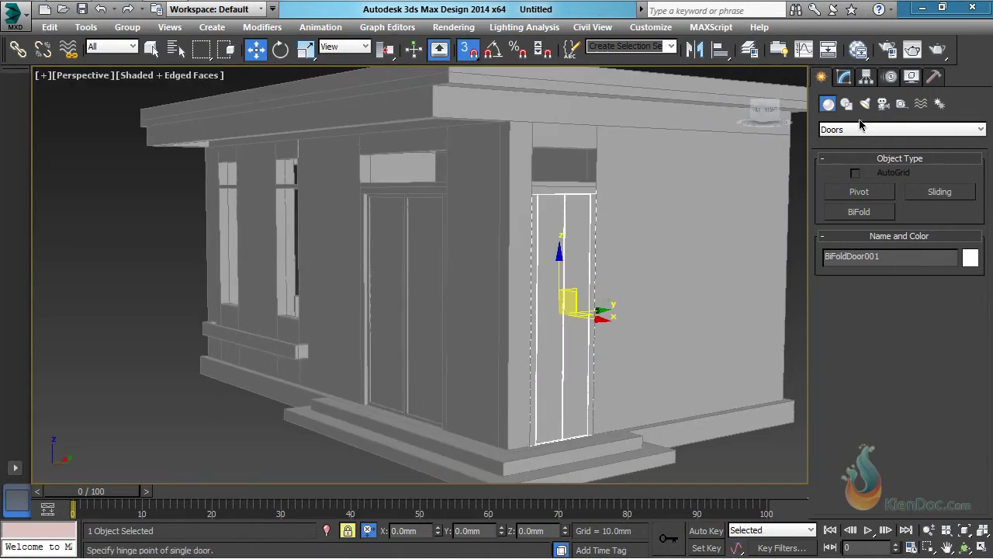
{"action": "left_click", "coordinate": [846, 77]}
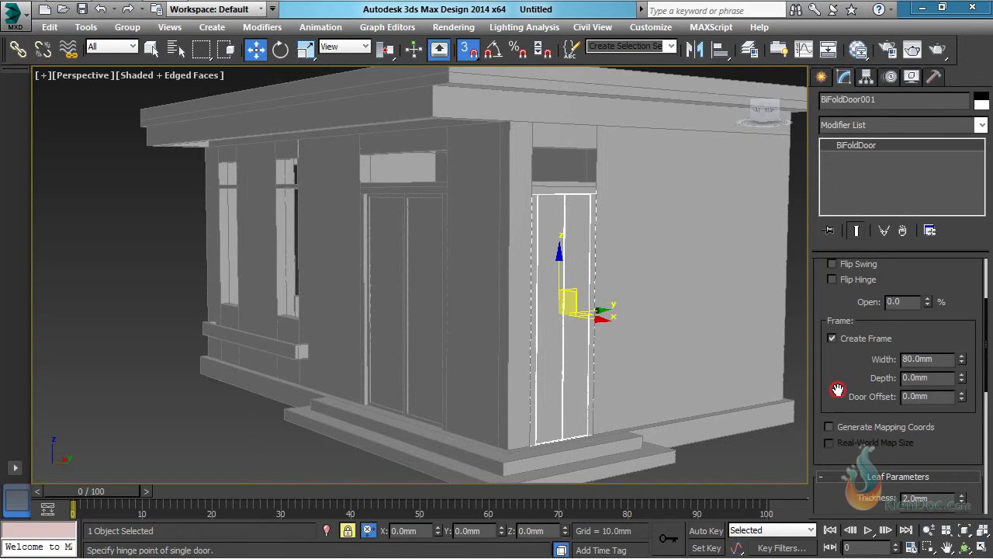
{"action": "left_click_drag", "start_coordinate": [838, 389], "coordinate": [861, 514]}
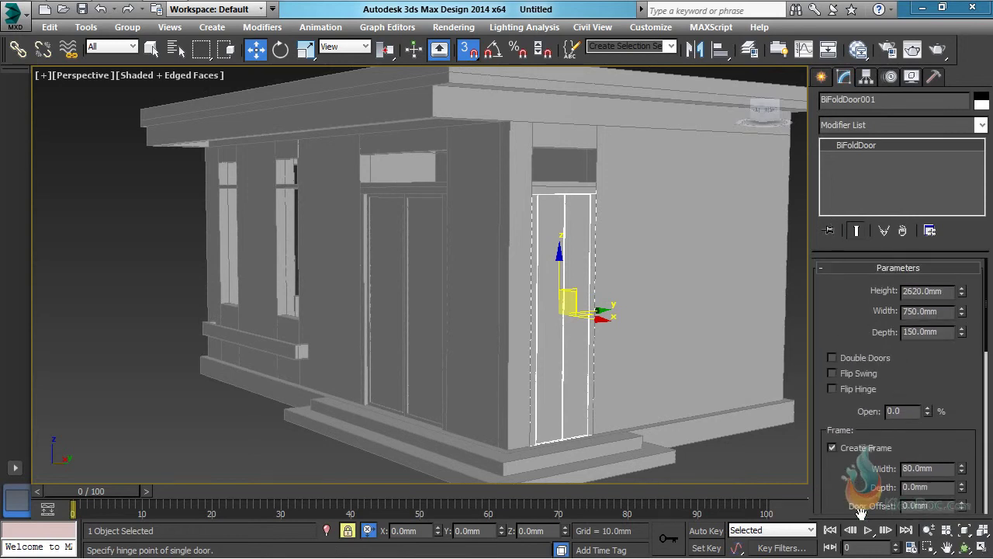
{"action": "left_click_drag", "start_coordinate": [930, 411], "coordinate": [916, 437]}
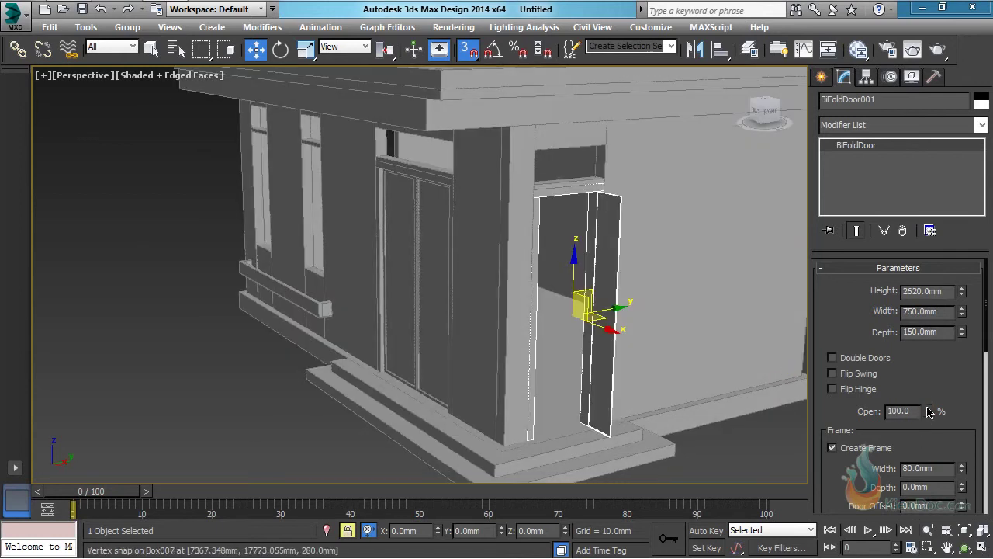
Step: Flip the bifold door's swing and hinge side, and set its leaves to 100% open
{"action": "left_click_drag", "start_coordinate": [929, 412], "coordinate": [927, 504]}
{"action": "left_click", "coordinate": [857, 377]}
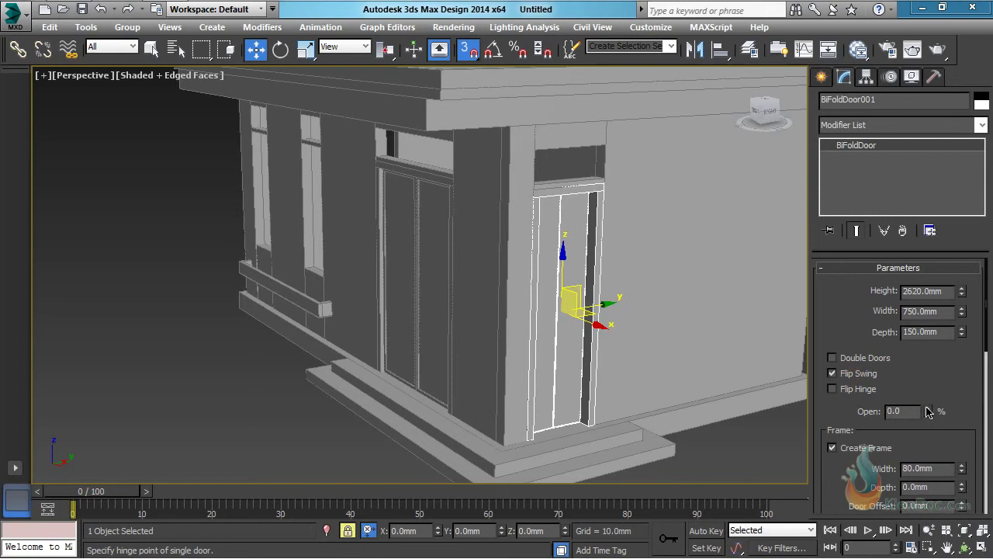
{"action": "left_click_drag", "start_coordinate": [928, 410], "coordinate": [925, 291]}
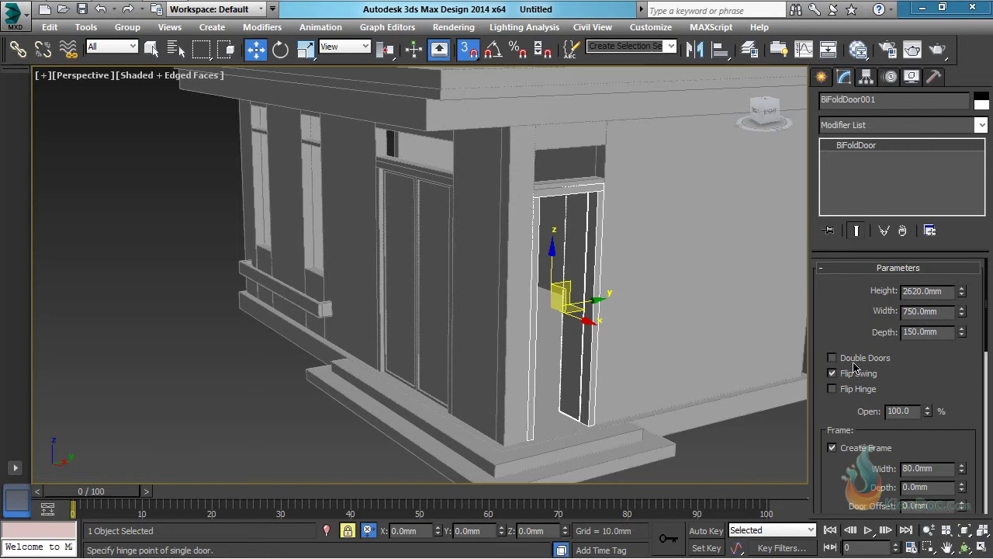
{"action": "left_click", "coordinate": [854, 393]}
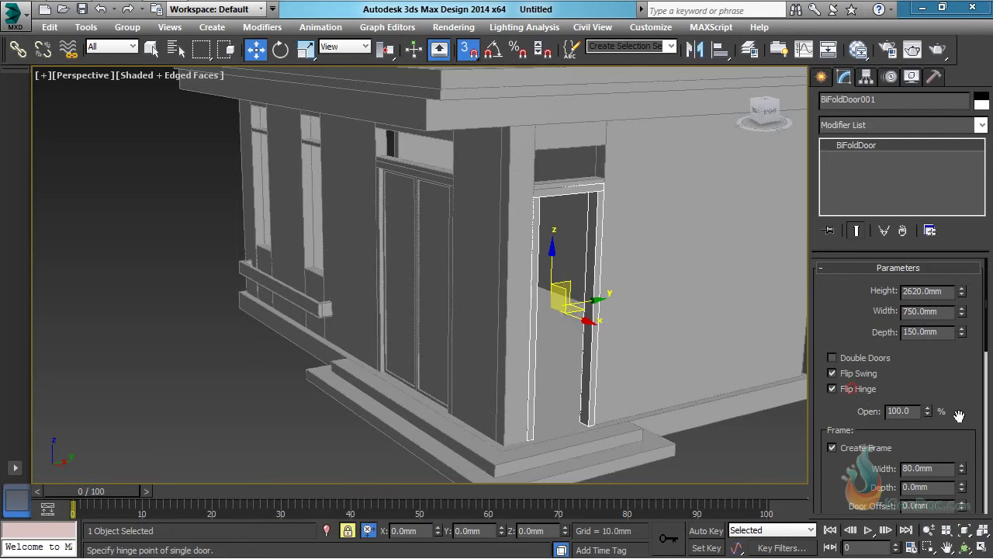
{"action": "middle_click_drag", "start_coordinate": [561, 321], "coordinate": [460, 300], "text": "alt"}
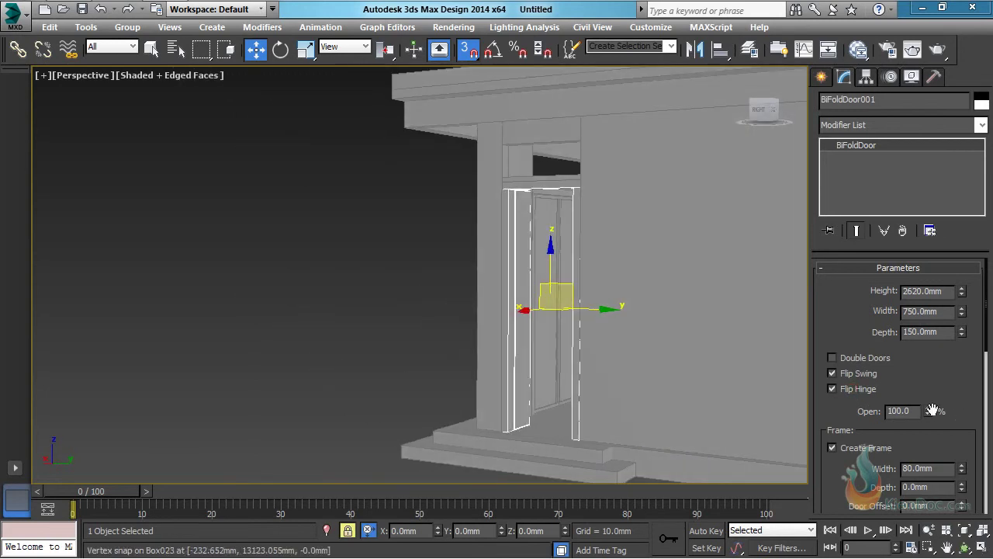
{"action": "left_click_drag", "start_coordinate": [932, 287], "coordinate": [947, 372]}
{"action": "middle_click_drag", "start_coordinate": [646, 310], "coordinate": [761, 315], "text": "alt"}
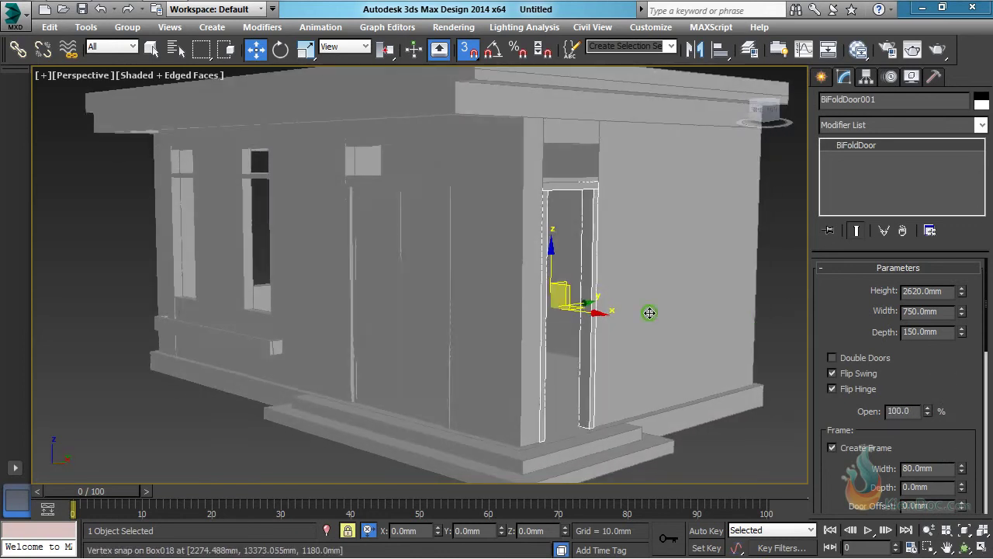
Step: Create a Fixed window in the transom opening above the side-wall window, snapped to 1300 mm wide, 150 mm deep and 350 mm high
{"action": "scroll", "coordinate": [651, 312], "scroll_direction": "down", "scroll_amount": 4}
{"action": "middle_click_drag", "start_coordinate": [654, 309], "coordinate": [636, 322], "text": "alt"}
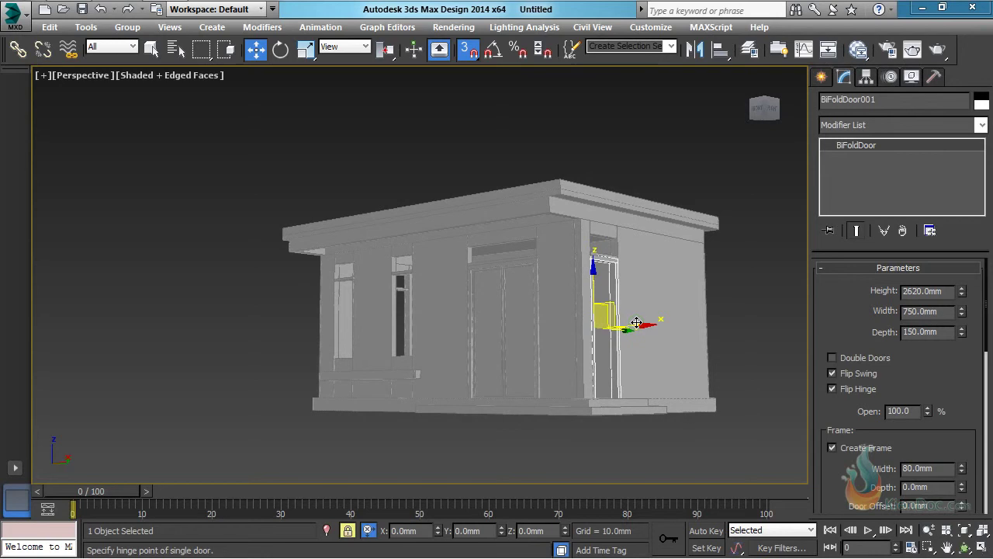
{"action": "middle_click_drag", "start_coordinate": [636, 322], "coordinate": [568, 311]}
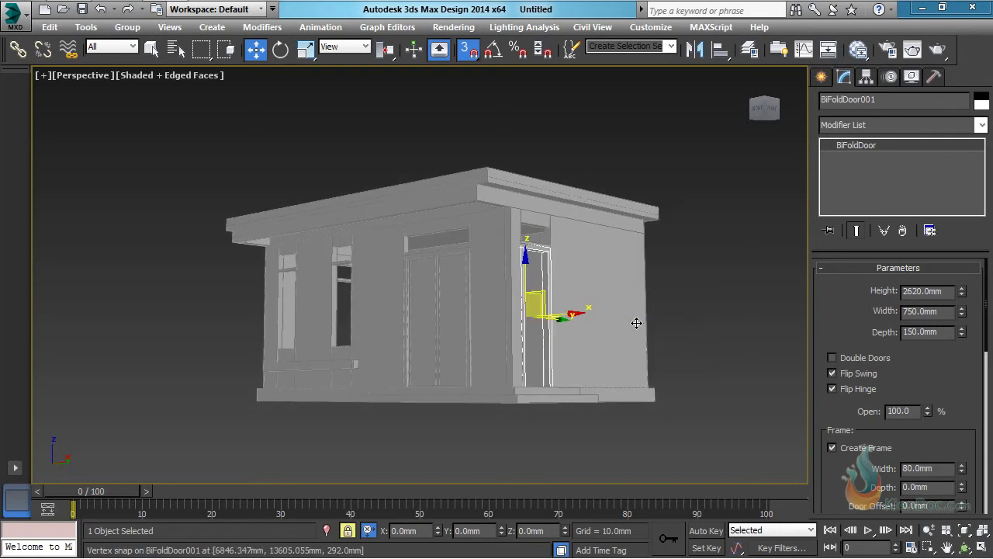
{"action": "left_click", "coordinate": [821, 77]}
{"action": "left_click", "coordinate": [850, 131]}
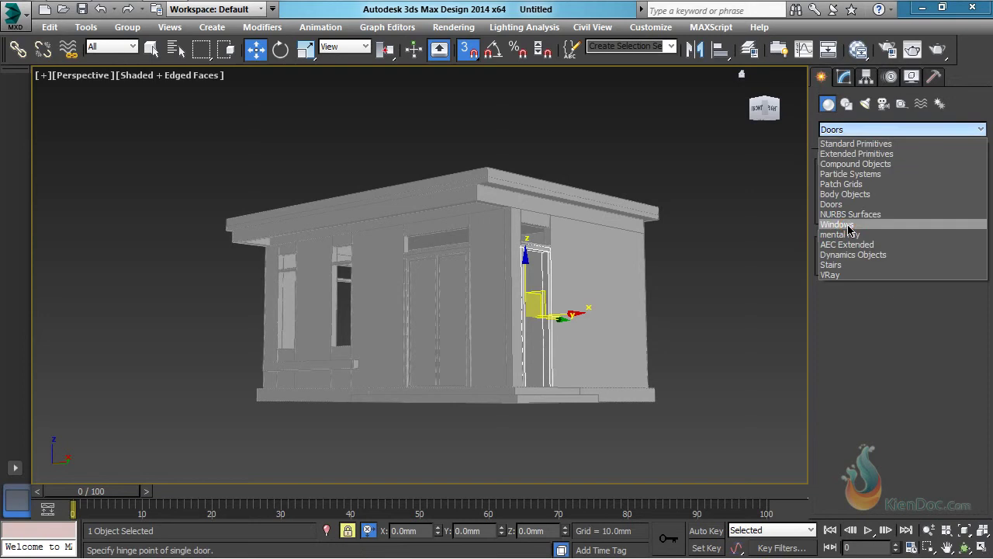
{"action": "left_click", "coordinate": [848, 227]}
{"action": "middle_click_drag", "start_coordinate": [442, 277], "coordinate": [610, 305], "text": "alt"}
{"action": "middle_click_drag", "start_coordinate": [505, 305], "coordinate": [531, 278]}
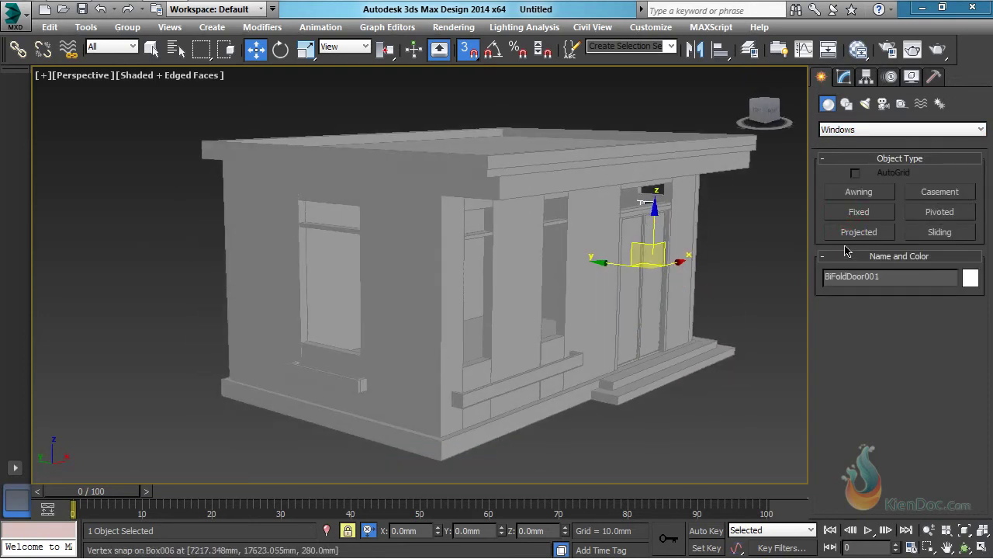
{"action": "left_click", "coordinate": [859, 213]}
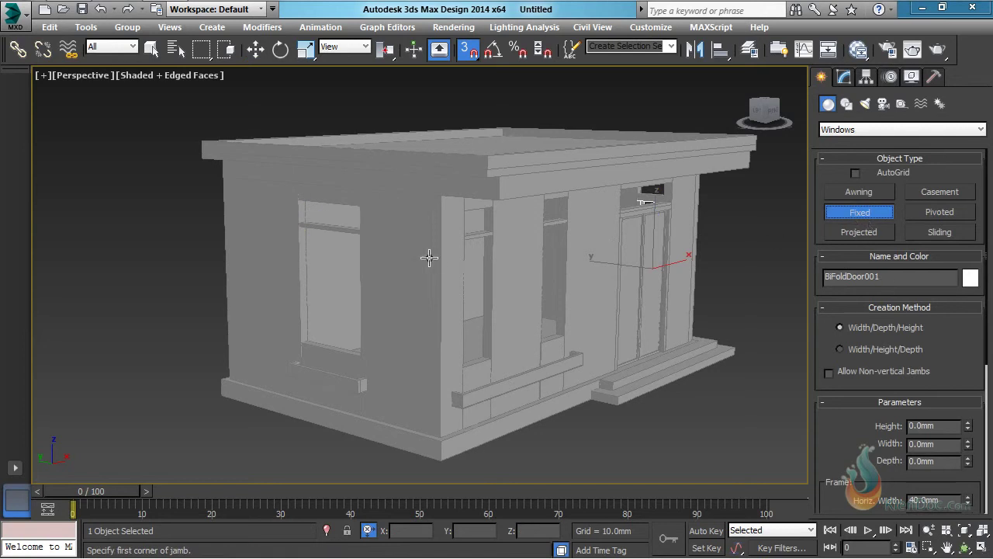
{"action": "scroll", "coordinate": [364, 228], "scroll_direction": "up", "scroll_amount": 4}
{"action": "mouse_move", "coordinate": [338, 223]}
{"action": "middle_mouse_down"}
{"action": "mouse_move", "coordinate": [363, 228]}
{"action": "mouse_move", "coordinate": [350, 250]}
{"action": "middle_mouse_up"}
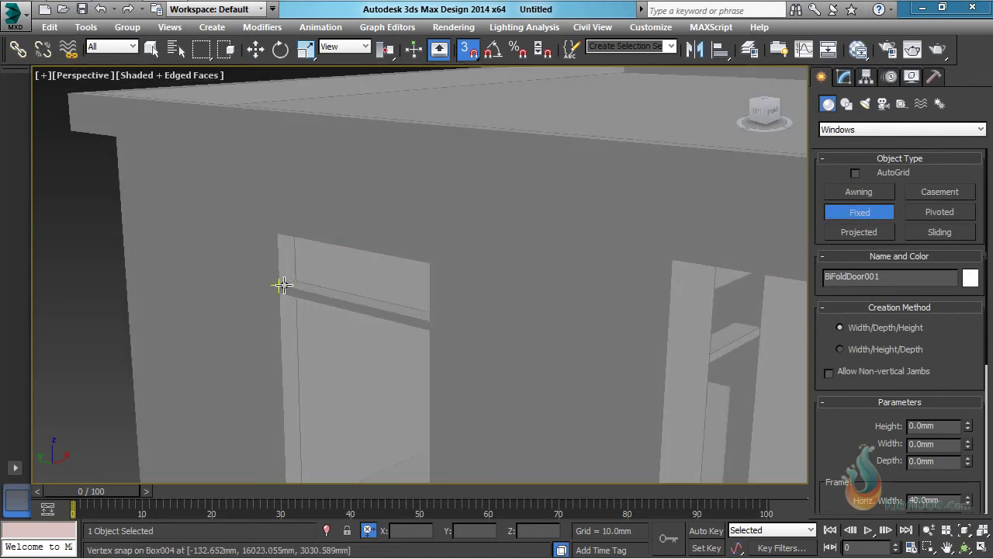
{"action": "left_click_drag", "start_coordinate": [283, 284], "coordinate": [429, 315]}
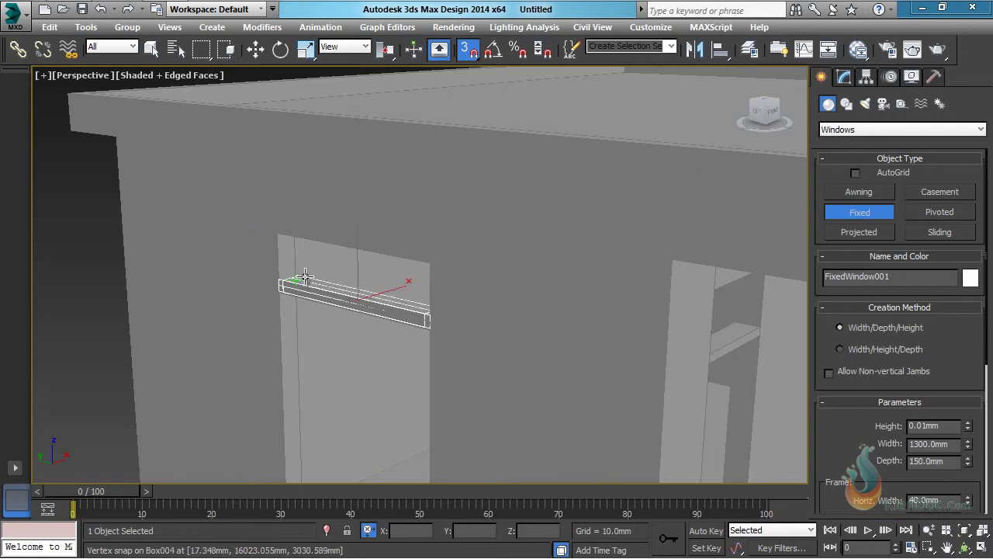
{"action": "left_click", "coordinate": [304, 276]}
{"action": "left_click", "coordinate": [282, 243]}
Step: Create a Fixed window in the transom above the front wall's outer narrow window opening, 650 mm wide, 150 mm deep and 350 mm high
{"action": "middle_click_drag", "start_coordinate": [405, 269], "coordinate": [457, 235], "text": "alt"}
{"action": "middle_click_drag", "start_coordinate": [531, 291], "coordinate": [551, 297]}
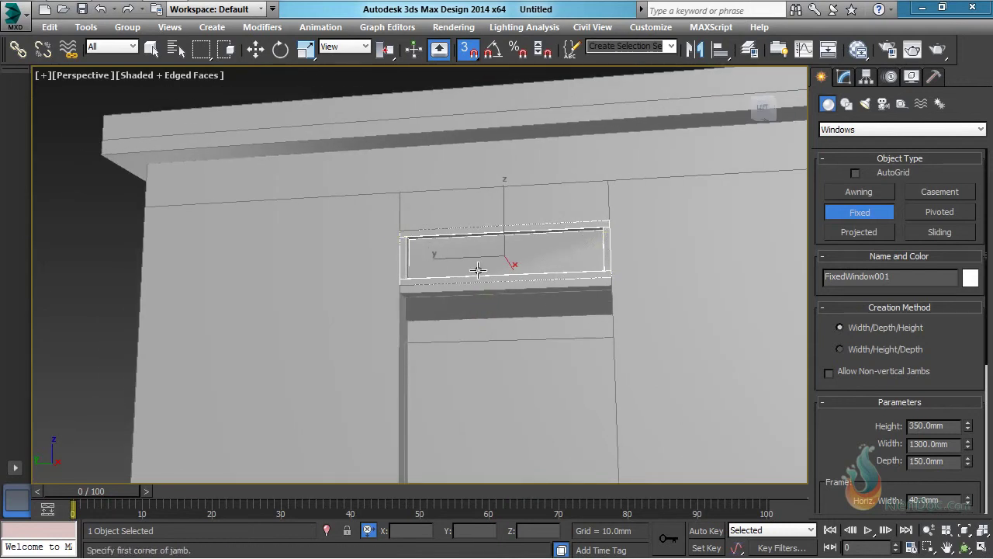
{"action": "mouse_move", "coordinate": [632, 304]}
{"action": "middle_mouse_down"}
{"action": "mouse_move", "coordinate": [588, 297]}
{"action": "mouse_move", "coordinate": [556, 324]}
{"action": "mouse_move", "coordinate": [485, 341]}
{"action": "middle_mouse_up"}
{"action": "middle_click_drag", "start_coordinate": [259, 342], "coordinate": [269, 360], "text": "alt"}
{"action": "middle_click_drag", "start_coordinate": [225, 396], "coordinate": [248, 347]}
{"action": "left_click_drag", "start_coordinate": [234, 243], "coordinate": [354, 266]}
{"action": "left_click", "coordinate": [251, 229]}
{"action": "left_click", "coordinate": [231, 159]}
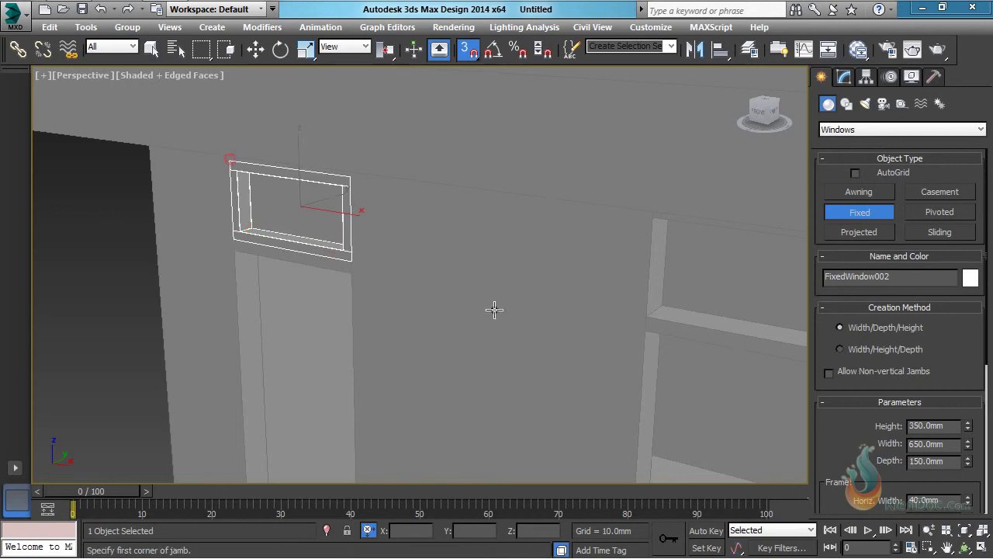
Step: Create a Fixed window in the transom above the narrow front opening nearer the entrance, 650 mm wide, 150 mm deep and 350 mm high
{"action": "middle_click_drag", "start_coordinate": [495, 310], "coordinate": [423, 300]}
{"action": "left_click_drag", "start_coordinate": [243, 246], "coordinate": [393, 274]}
{"action": "left_click", "coordinate": [273, 240]}
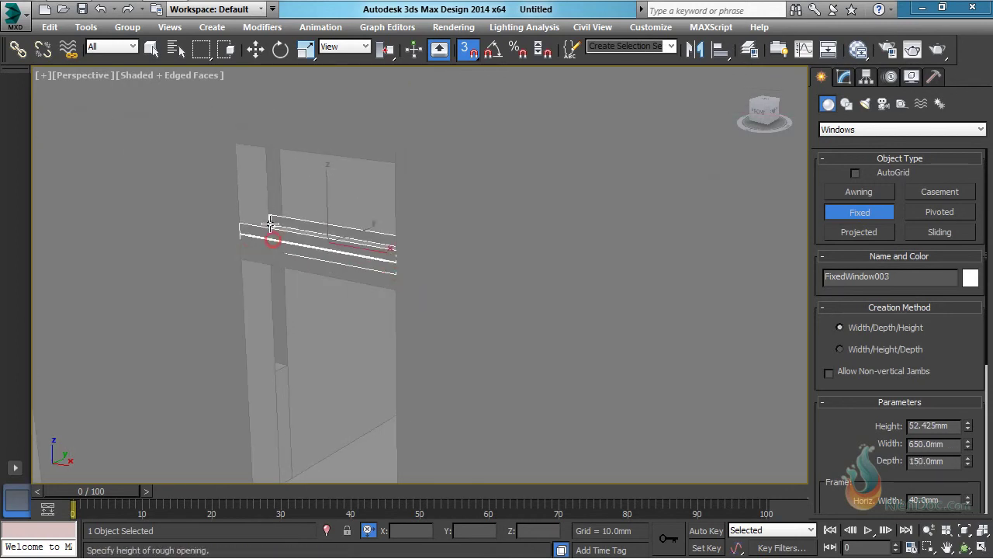
{"action": "left_click", "coordinate": [232, 145]}
Step: Create a Fixed window in the transom opening above the double door, snapped to 1800 mm wide, 150 mm deep and 350 mm high
{"action": "middle_click_drag", "start_coordinate": [632, 310], "coordinate": [447, 297]}
{"action": "scroll", "coordinate": [490, 302], "scroll_direction": "down", "scroll_amount": 5}
{"action": "scroll", "coordinate": [465, 306], "scroll_direction": "up", "scroll_amount": 5}
{"action": "scroll", "coordinate": [470, 308], "scroll_direction": "down", "scroll_amount": 2}
{"action": "scroll", "coordinate": [422, 289], "scroll_direction": "up", "scroll_amount": 5}
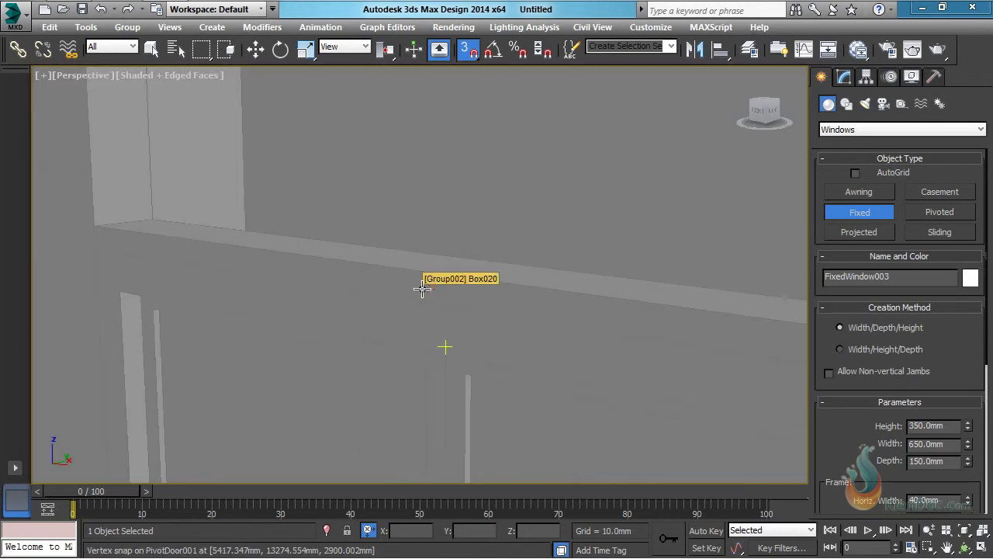
{"action": "scroll", "coordinate": [423, 288], "scroll_direction": "down", "scroll_amount": 4}
{"action": "scroll", "coordinate": [351, 278], "scroll_direction": "up", "scroll_amount": 5}
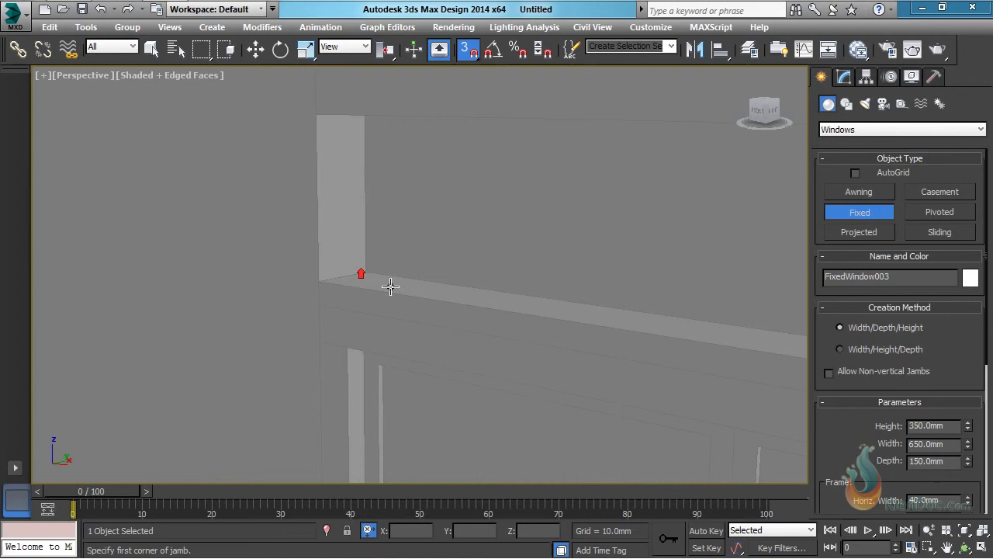
{"action": "scroll", "coordinate": [393, 303], "scroll_direction": "down", "scroll_amount": 5}
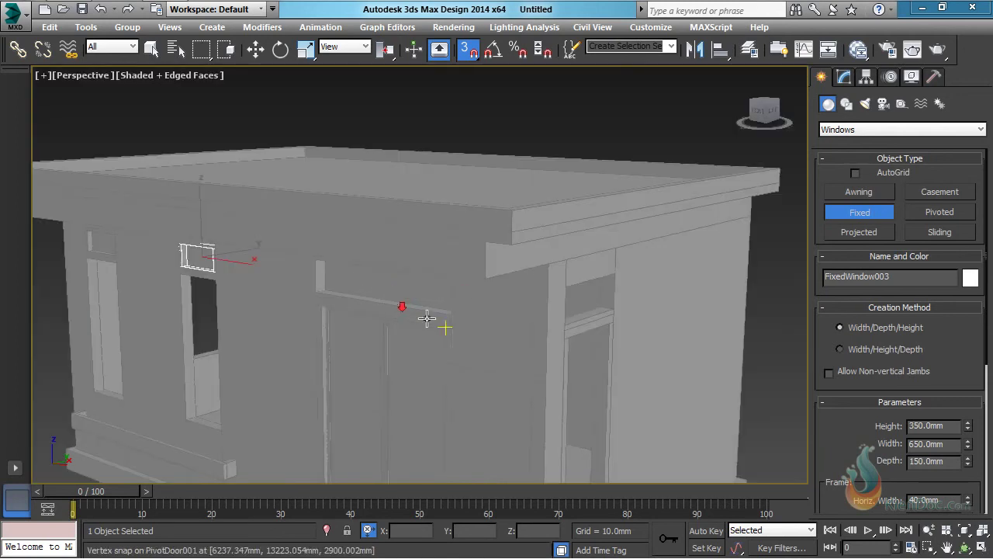
{"action": "left_click_drag", "start_coordinate": [313, 293], "coordinate": [446, 303]}
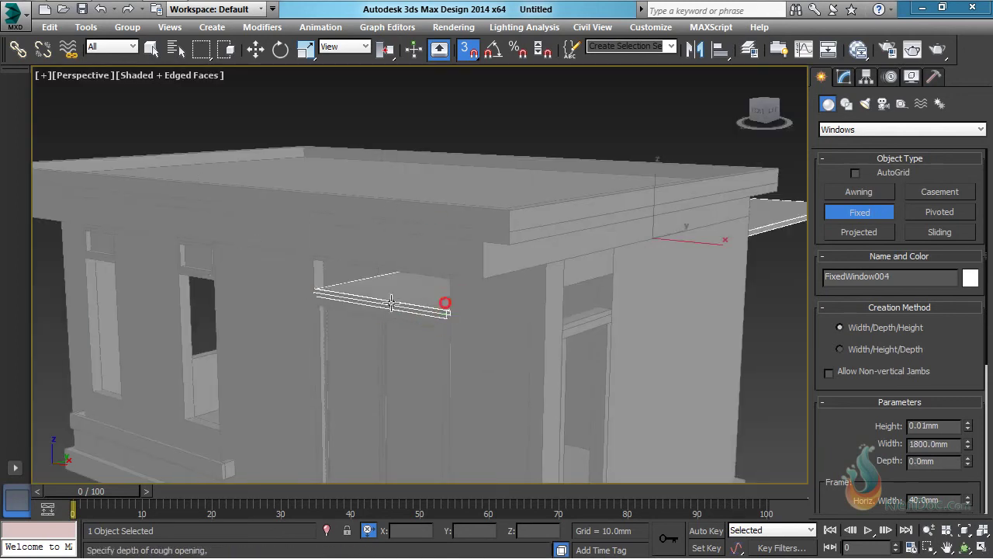
{"action": "left_click", "coordinate": [326, 289]}
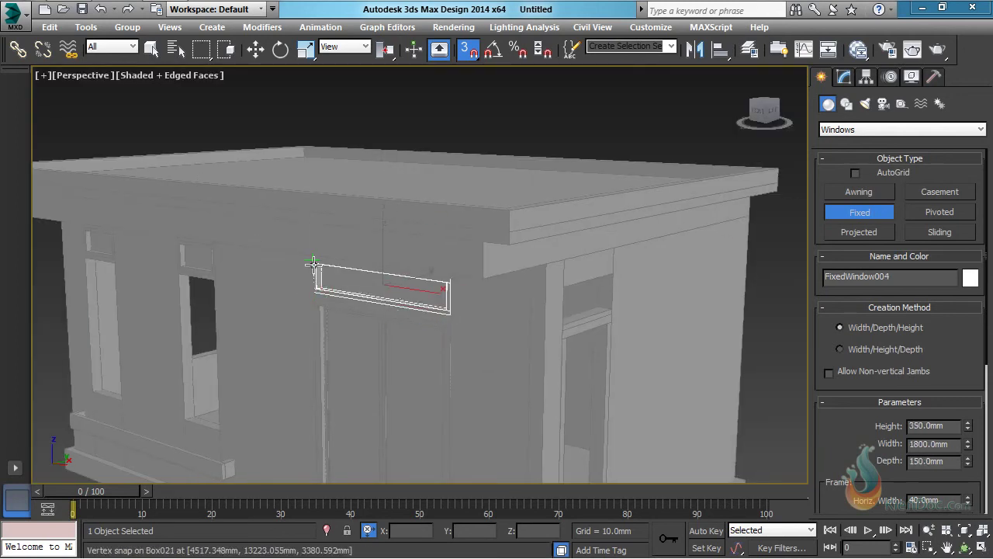
{"action": "left_click", "coordinate": [314, 265]}
Step: Create a Fixed window in the transom opening above the bifold door, snapped to 910 mm wide, 150 mm deep and 350 mm high
{"action": "scroll", "coordinate": [437, 299], "scroll_direction": "up", "scroll_amount": 6}
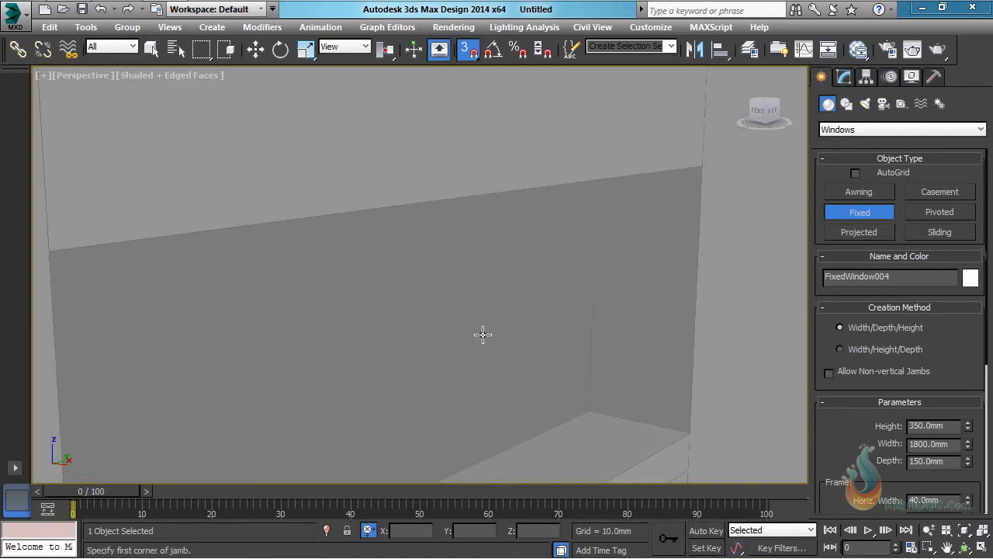
{"action": "middle_click_drag", "start_coordinate": [483, 334], "coordinate": [498, 316]}
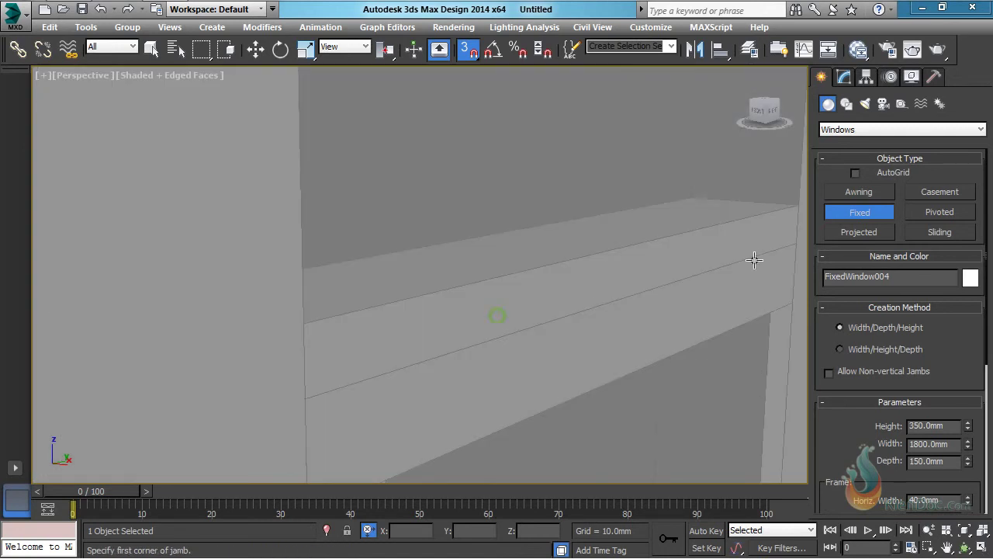
{"action": "middle_click_drag", "start_coordinate": [755, 260], "coordinate": [715, 300]}
{"action": "left_click_drag", "start_coordinate": [757, 247], "coordinate": [225, 402]}
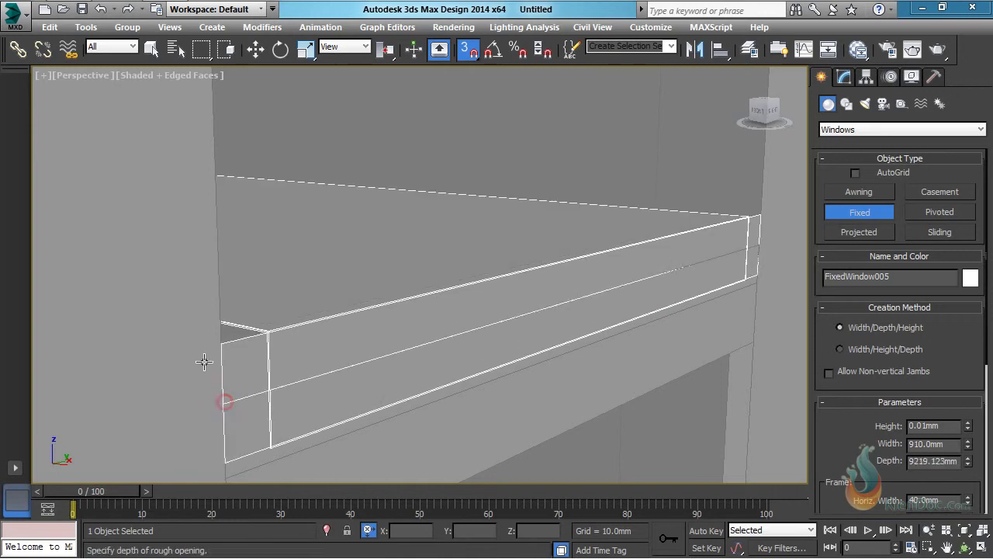
{"action": "left_click", "coordinate": [656, 225]}
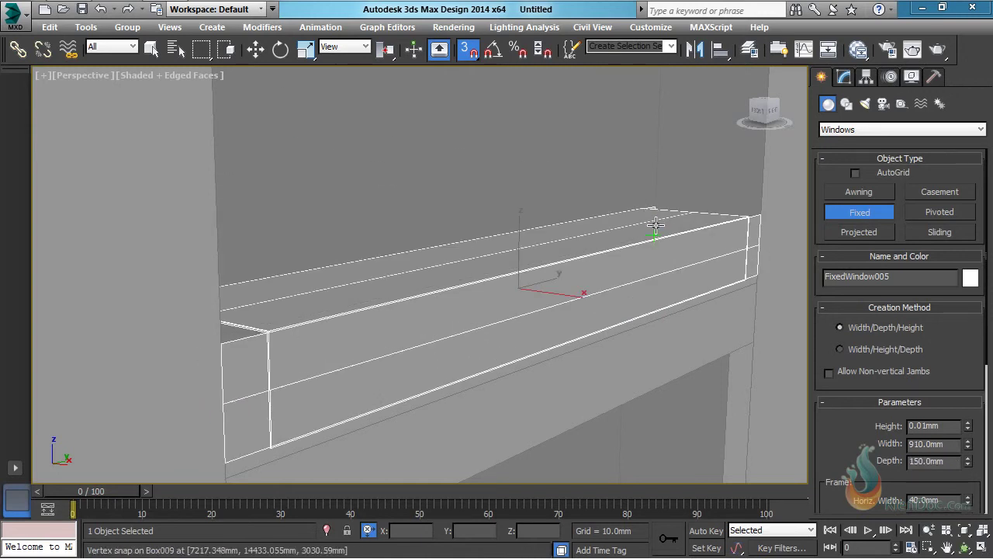
{"action": "mouse_move", "coordinate": [550, 203]}
{"action": "middle_mouse_down"}
{"action": "mouse_move", "coordinate": [534, 235]}
{"action": "mouse_move", "coordinate": [537, 208]}
{"action": "middle_mouse_up"}
{"action": "left_click", "coordinate": [535, 111]}
Step: Finish creating fixed windows and clear the selection
{"action": "scroll", "coordinate": [545, 194], "scroll_direction": "down", "scroll_amount": 8}
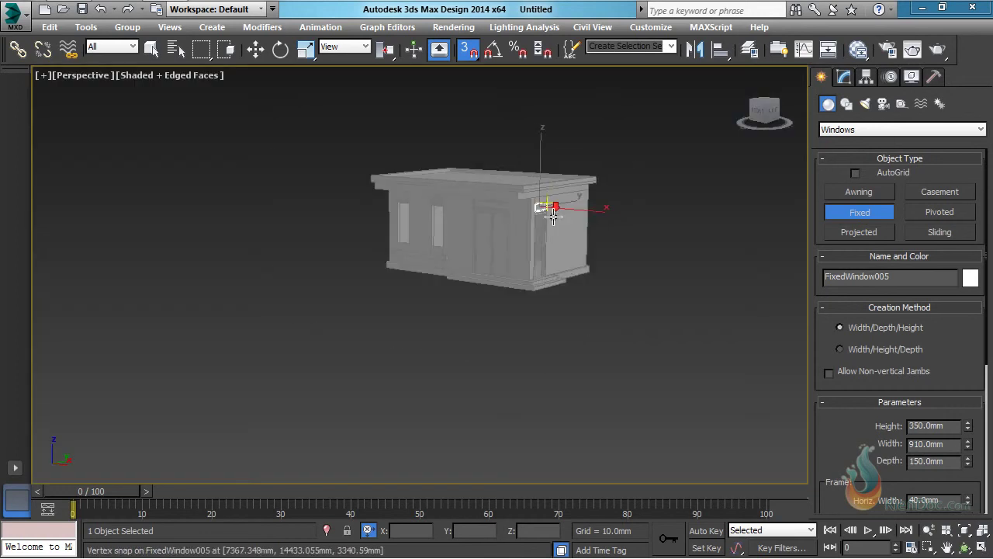
{"action": "middle_click_drag", "start_coordinate": [540, 247], "coordinate": [693, 249]}
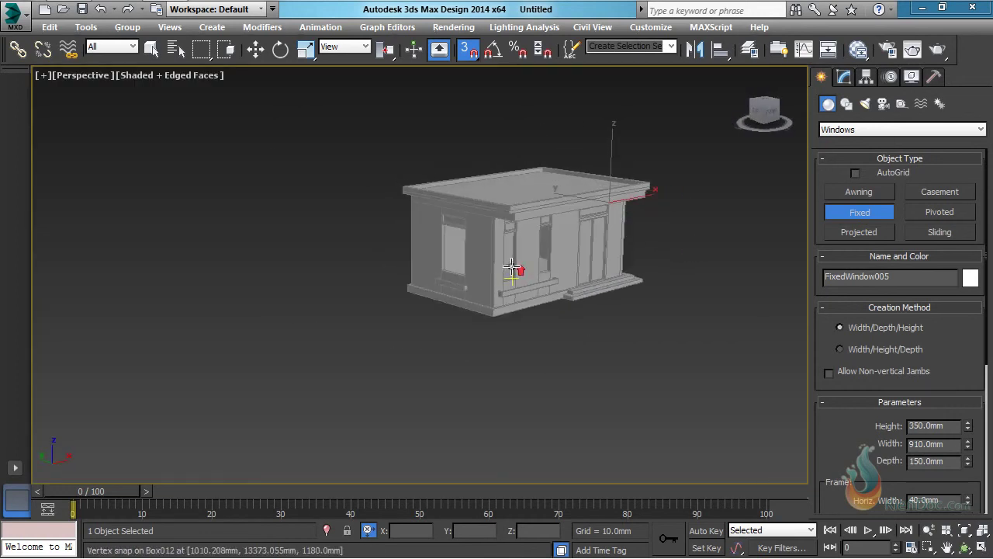
{"action": "scroll", "coordinate": [513, 262], "scroll_direction": "up", "scroll_amount": 4}
{"action": "middle_click_drag", "start_coordinate": [512, 258], "coordinate": [486, 277]}
{"action": "middle_click_drag", "start_coordinate": [556, 266], "coordinate": [470, 301]}
{"action": "key", "text": "w"}
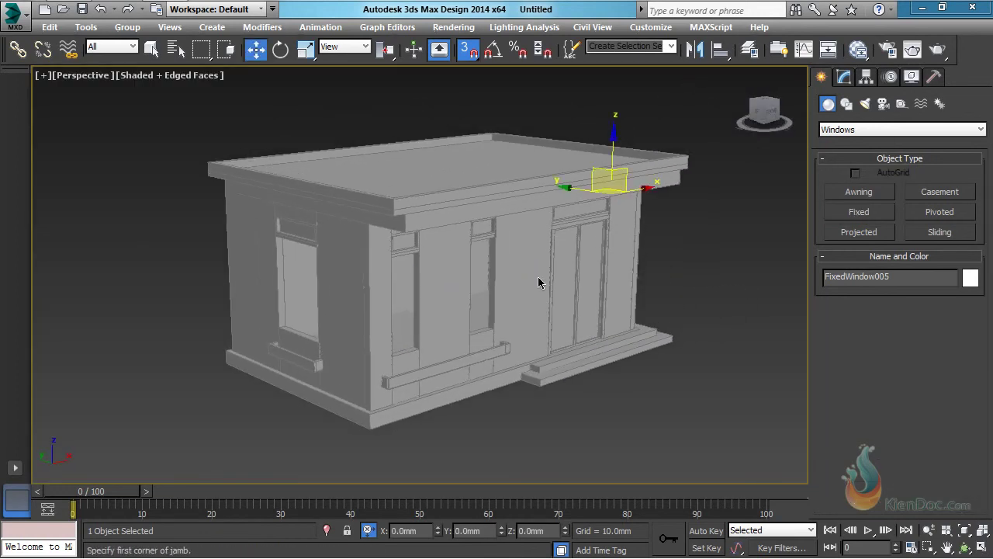
{"action": "key", "text": "ctrl+d"}
{"action": "middle_click_drag", "start_coordinate": [538, 276], "coordinate": [531, 250], "text": "alt"}
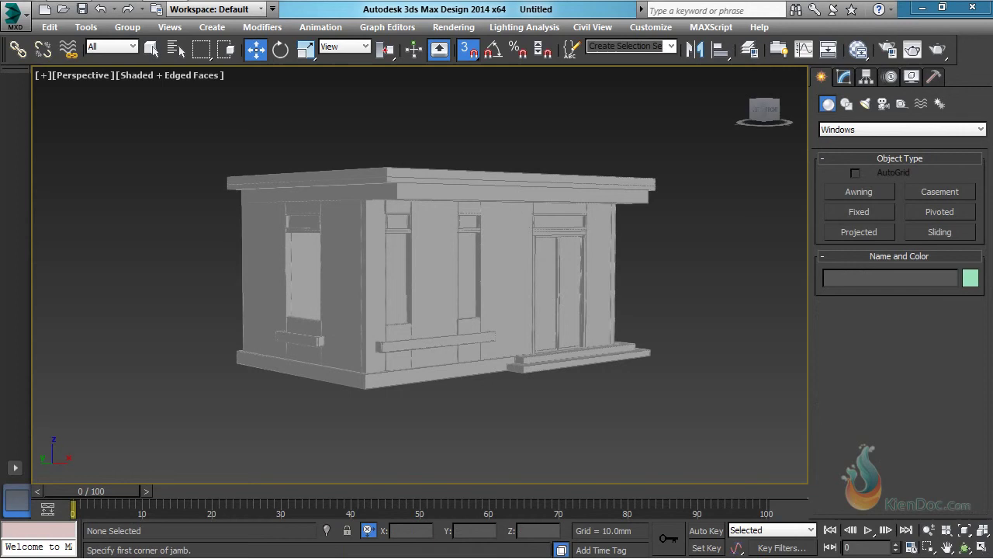
Step: Create a Casement window in the side-wall opening below its transom, snapped to 1300 mm wide, 150 mm deep and 1800 mm high
{"action": "left_click", "coordinate": [945, 196]}
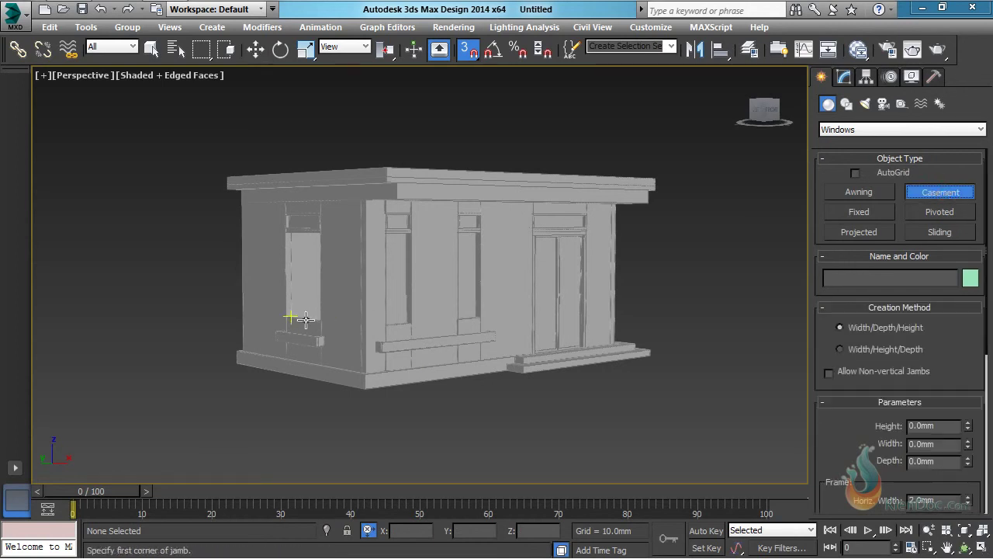
{"action": "middle_click_drag", "start_coordinate": [305, 319], "coordinate": [332, 351], "text": "alt"}
{"action": "middle_click_drag", "start_coordinate": [320, 291], "coordinate": [374, 244]}
{"action": "middle_click_drag", "start_coordinate": [443, 444], "coordinate": [417, 257]}
{"action": "scroll", "coordinate": [417, 257], "scroll_direction": "up", "scroll_amount": 5}
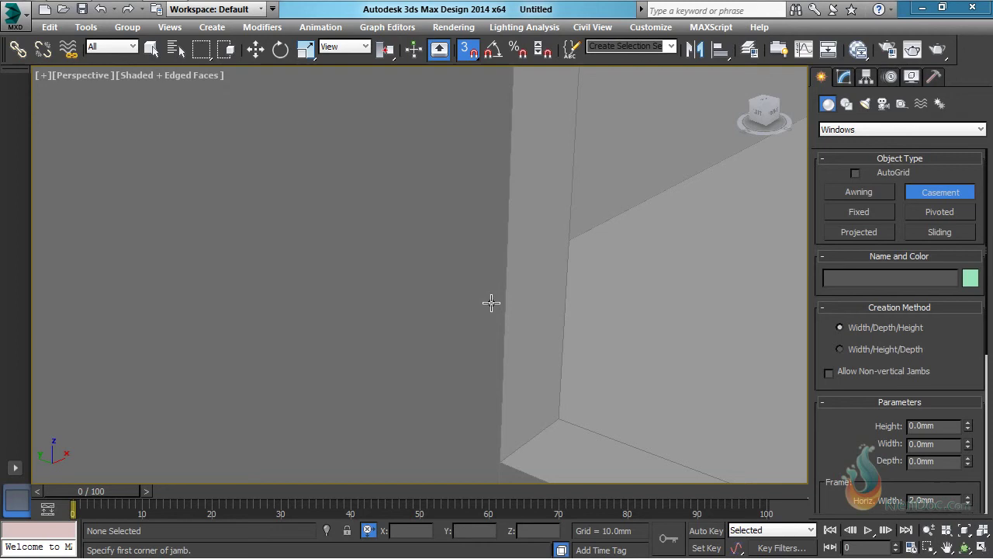
{"action": "scroll", "coordinate": [520, 309], "scroll_direction": "down", "scroll_amount": 4}
{"action": "scroll", "coordinate": [521, 309], "scroll_direction": "down", "scroll_amount": 4}
{"action": "left_click_drag", "start_coordinate": [384, 301], "coordinate": [491, 333]}
{"action": "left_click", "coordinate": [389, 295]}
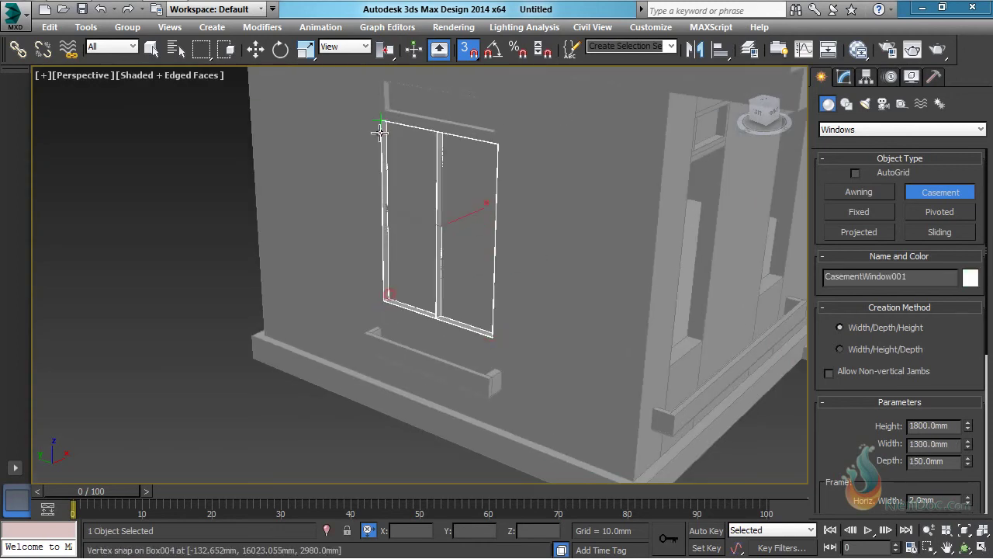
{"action": "left_click", "coordinate": [386, 131]}
Step: Test opening the casement window's sashes, turn on Flip Swing and set the opening to 0%
{"action": "middle_click_drag", "start_coordinate": [475, 208], "coordinate": [488, 181], "text": "alt"}
{"action": "middle_click_drag", "start_coordinate": [501, 121], "coordinate": [540, 174]}
{"action": "left_click_drag", "start_coordinate": [825, 348], "coordinate": [824, 187]}
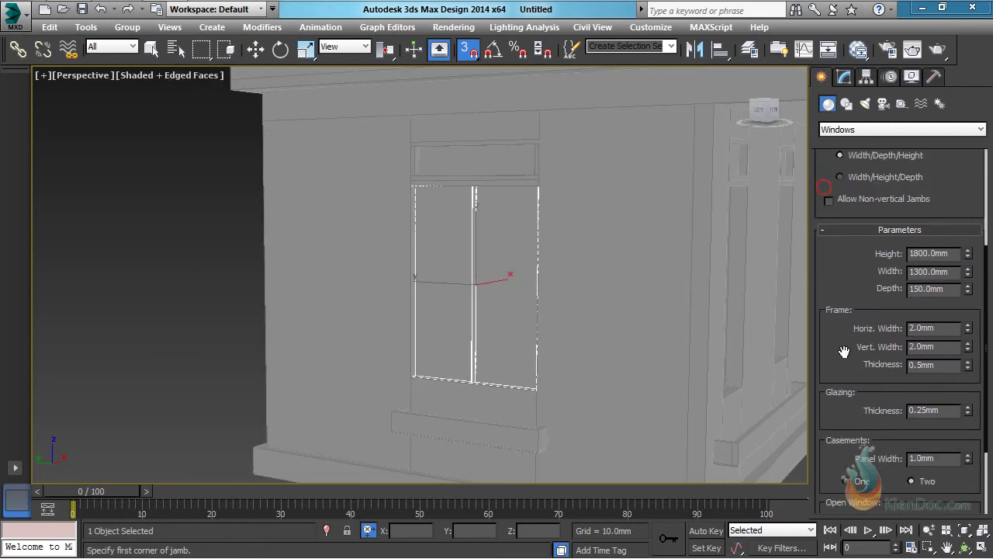
{"action": "left_click_drag", "start_coordinate": [844, 352], "coordinate": [832, 197]}
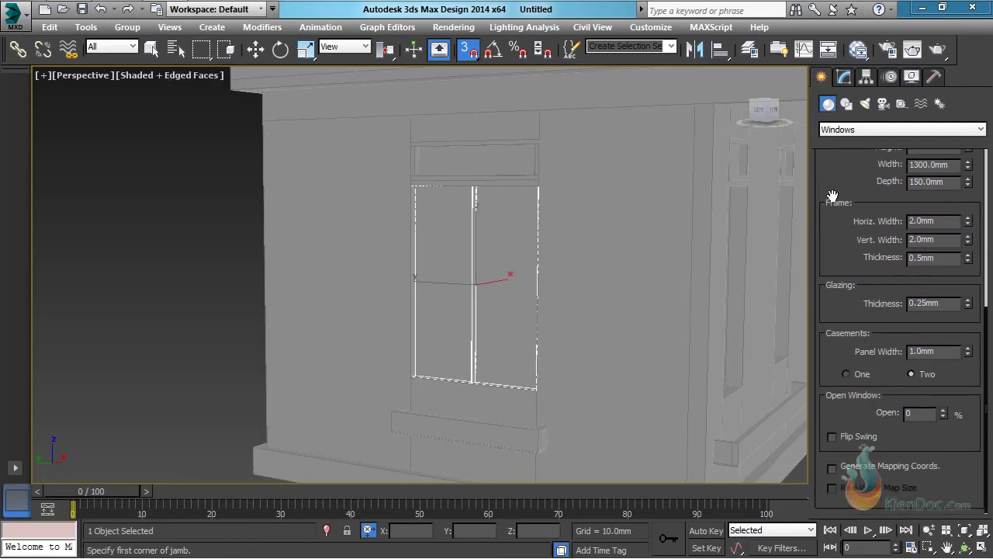
{"action": "left_click_drag", "start_coordinate": [944, 415], "coordinate": [932, 270]}
{"action": "left_click_drag", "start_coordinate": [938, 352], "coordinate": [949, 452]}
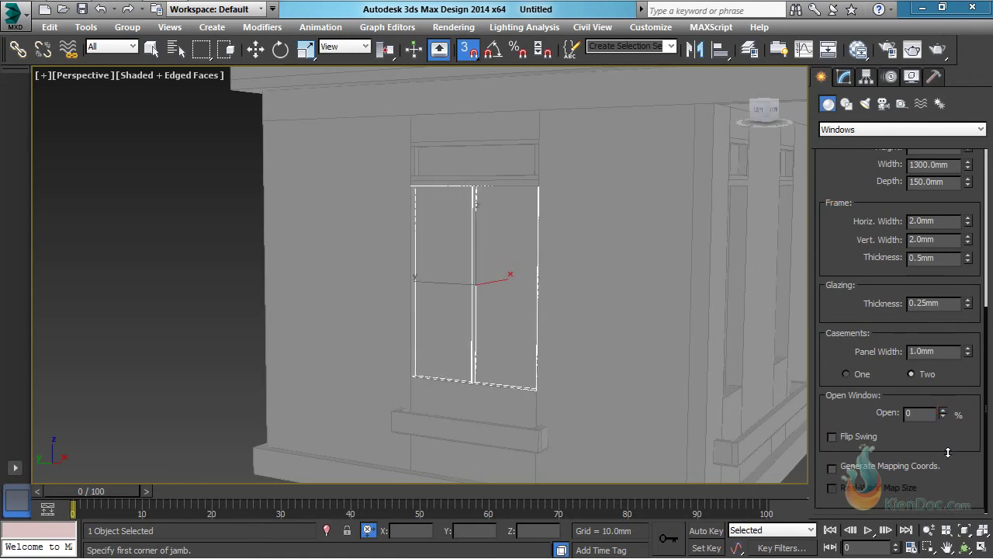
{"action": "left_click", "coordinate": [864, 441]}
{"action": "left_click_drag", "start_coordinate": [942, 411], "coordinate": [948, 434]}
{"action": "left_click_drag", "start_coordinate": [850, 250], "coordinate": [853, 310]}
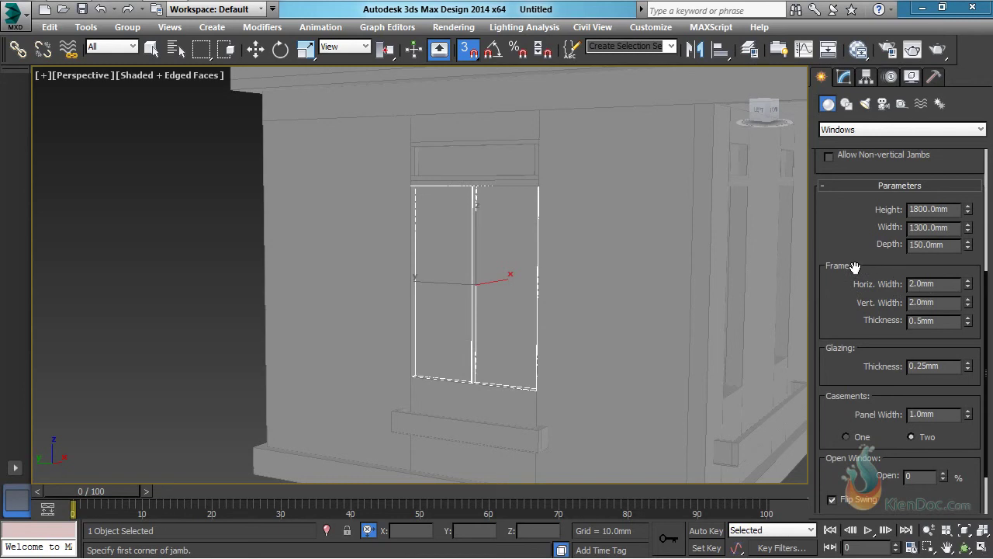
Step: Set the casement window's horizontal and vertical frame widths to 40 mm
{"action": "left_click_drag", "start_coordinate": [947, 285], "coordinate": [904, 285]}
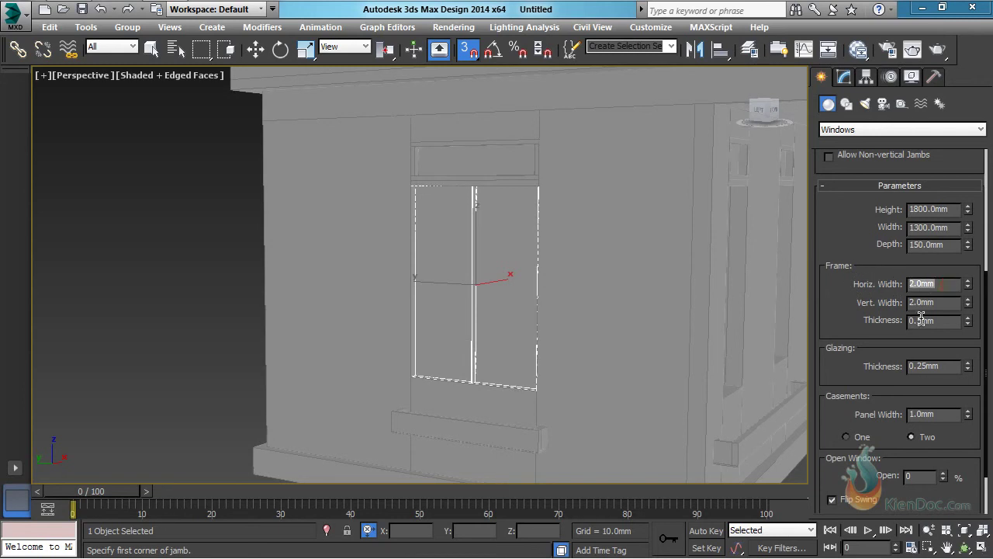
{"action": "type", "text": "80"}
{"action": "key", "text": "Return"}
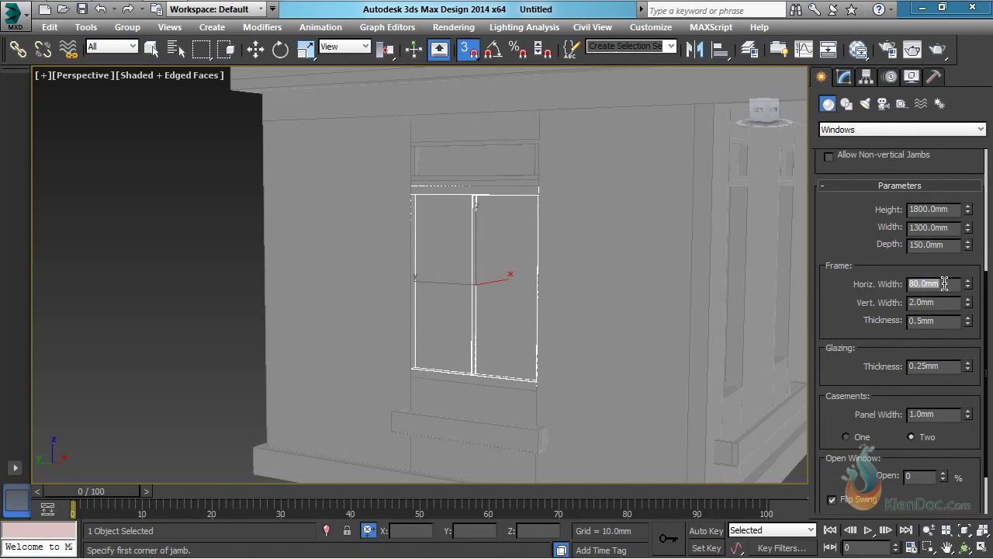
{"action": "type", "text": "40"}
{"action": "key", "text": "Return"}
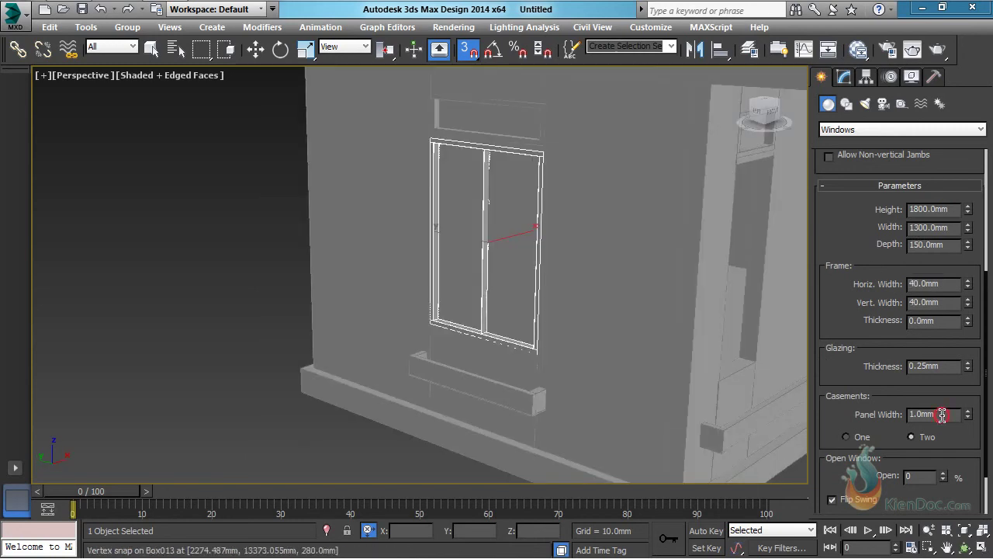
Step: Set the casement window's panel width to 45.84 mm and frame thickness to 40 mm, and keep its opening at 0%
{"action": "left_click_drag", "start_coordinate": [942, 415], "coordinate": [873, 421]}
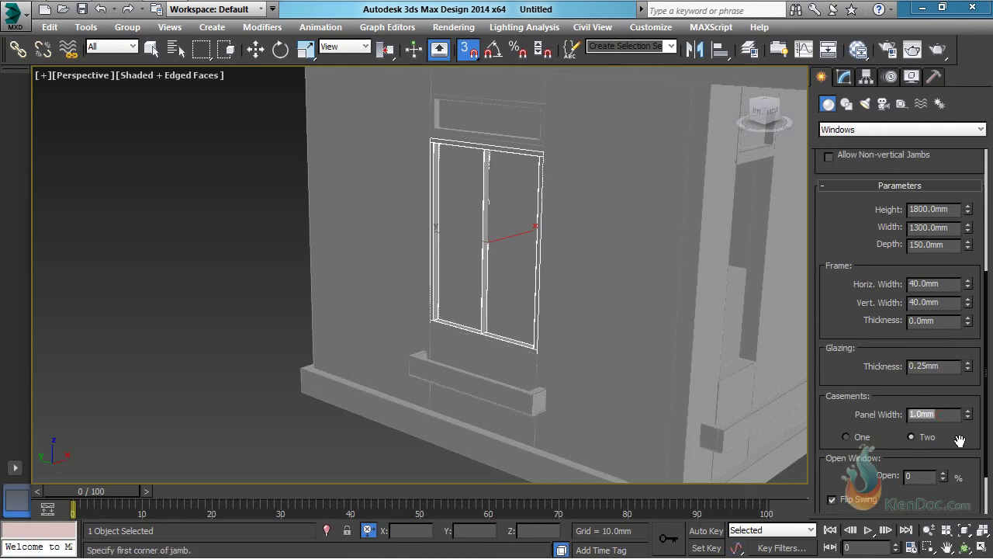
{"action": "type", "text": "8"}
{"action": "key", "text": "Return"}
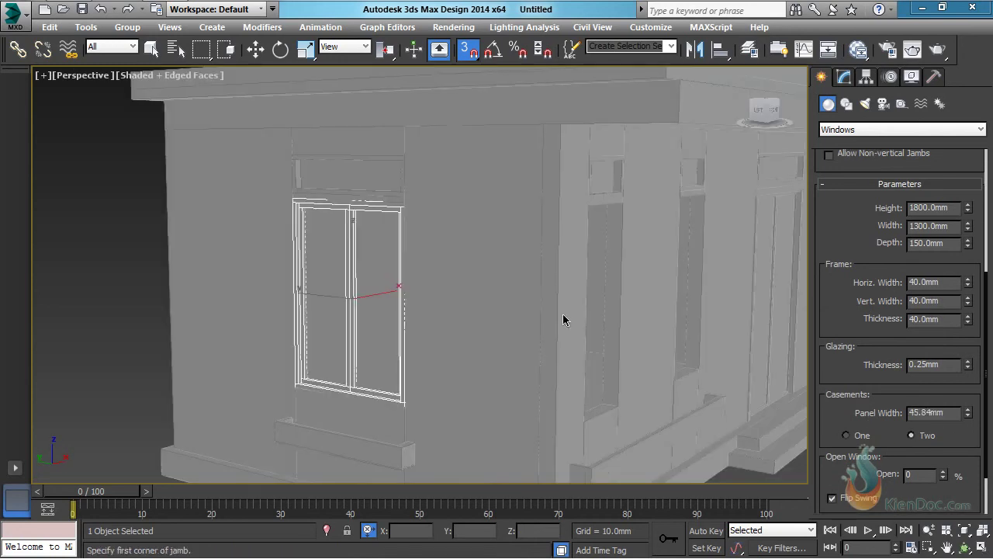
{"action": "left_click_drag", "start_coordinate": [949, 283], "coordinate": [825, 293]}
{"action": "left_click_drag", "start_coordinate": [948, 302], "coordinate": [830, 308]}
{"action": "left_click_drag", "start_coordinate": [942, 320], "coordinate": [811, 332]}
{"action": "left_click_drag", "start_coordinate": [841, 296], "coordinate": [843, 312]}
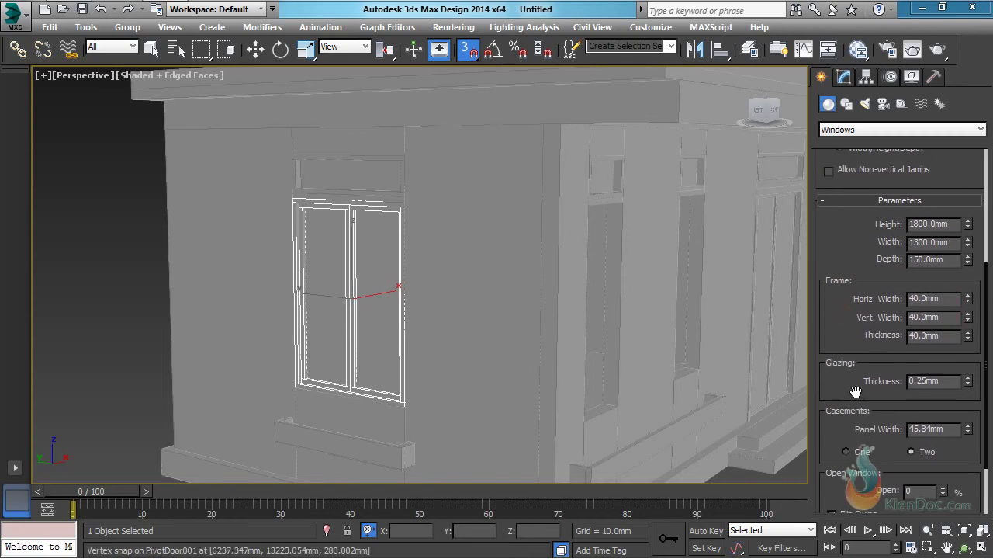
{"action": "left_click_drag", "start_coordinate": [855, 392], "coordinate": [849, 352]}
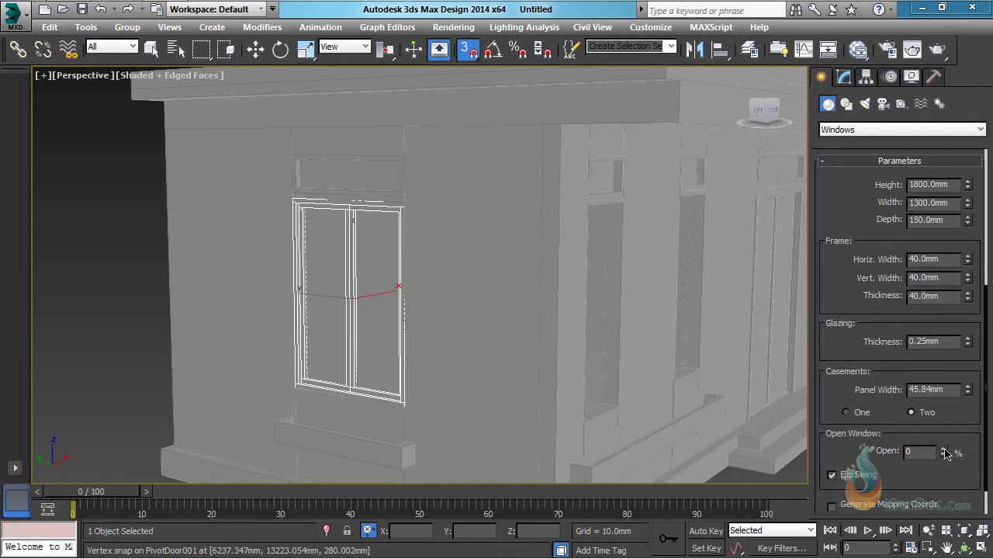
{"action": "left_click_drag", "start_coordinate": [946, 454], "coordinate": [972, 509]}
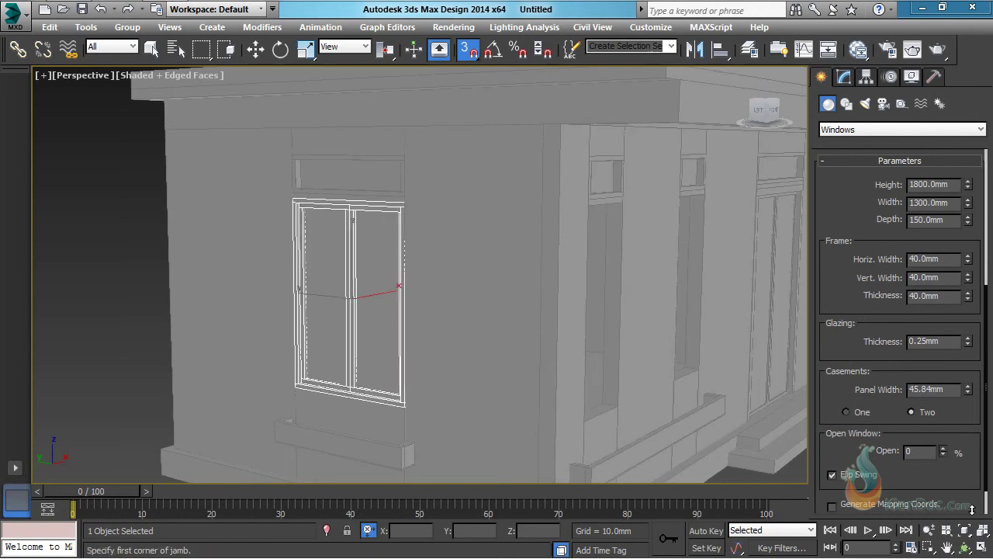
Step: Create a Sliding window in the front-wall opening nearer the main door, snapped to 650 mm wide, 150 mm deep and 1800 mm high
{"action": "middle_click_drag", "start_coordinate": [483, 260], "coordinate": [408, 269], "text": "alt"}
{"action": "middle_click_drag", "start_coordinate": [538, 292], "coordinate": [494, 280]}
{"action": "scroll", "coordinate": [535, 277], "scroll_direction": "down", "scroll_amount": 5}
{"action": "middle_click_drag", "start_coordinate": [561, 270], "coordinate": [451, 287], "text": "alt"}
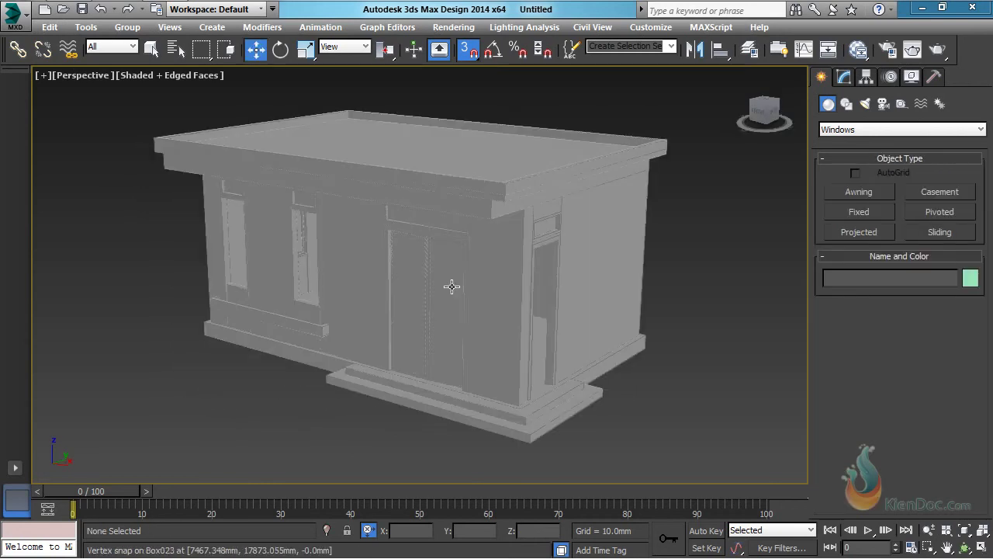
{"action": "left_click", "coordinate": [937, 238]}
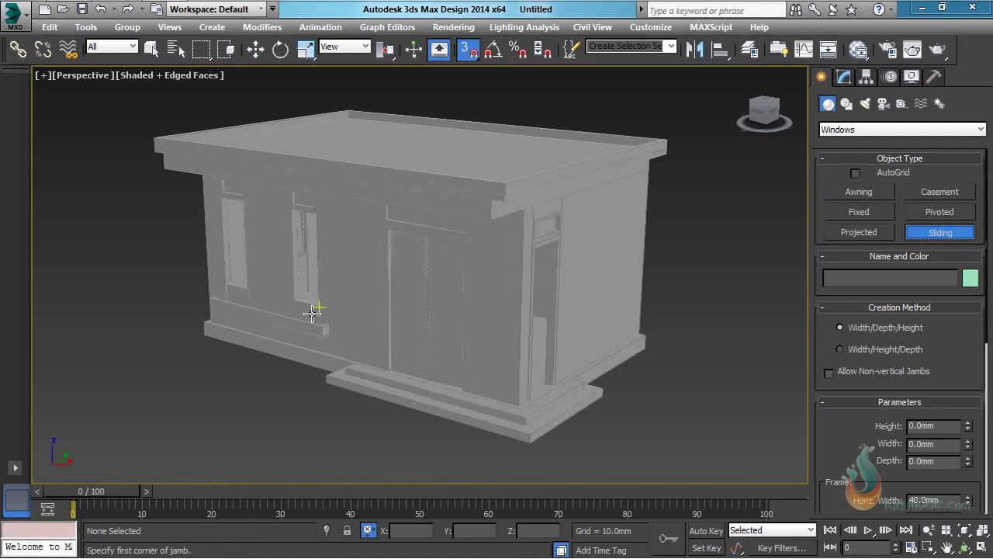
{"action": "middle_click_drag", "start_coordinate": [317, 312], "coordinate": [456, 298], "text": "alt"}
{"action": "scroll", "coordinate": [420, 289], "scroll_direction": "up", "scroll_amount": 5}
{"action": "middle_click_drag", "start_coordinate": [518, 293], "coordinate": [513, 309]}
{"action": "middle_click_drag", "start_coordinate": [494, 345], "coordinate": [483, 362]}
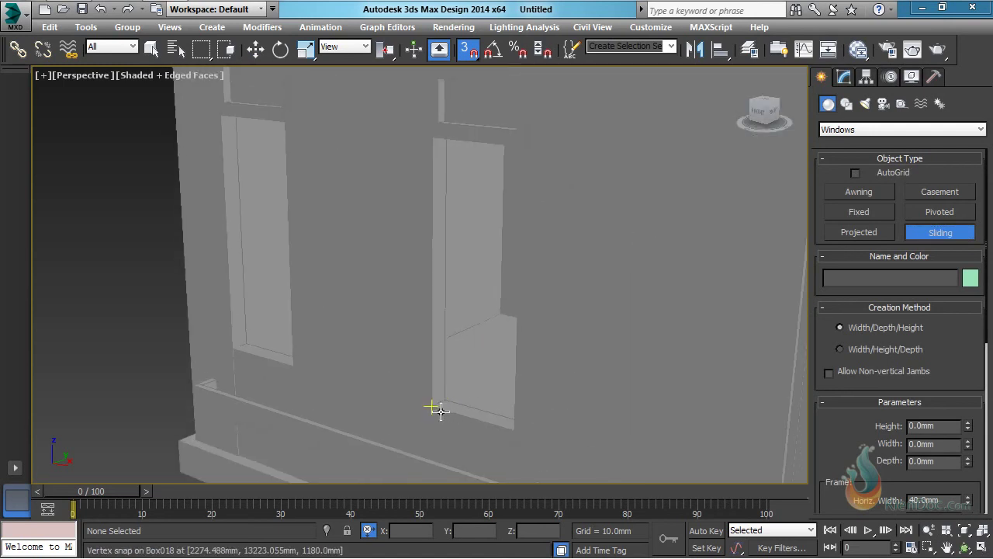
{"action": "left_click_drag", "start_coordinate": [436, 409], "coordinate": [512, 429]}
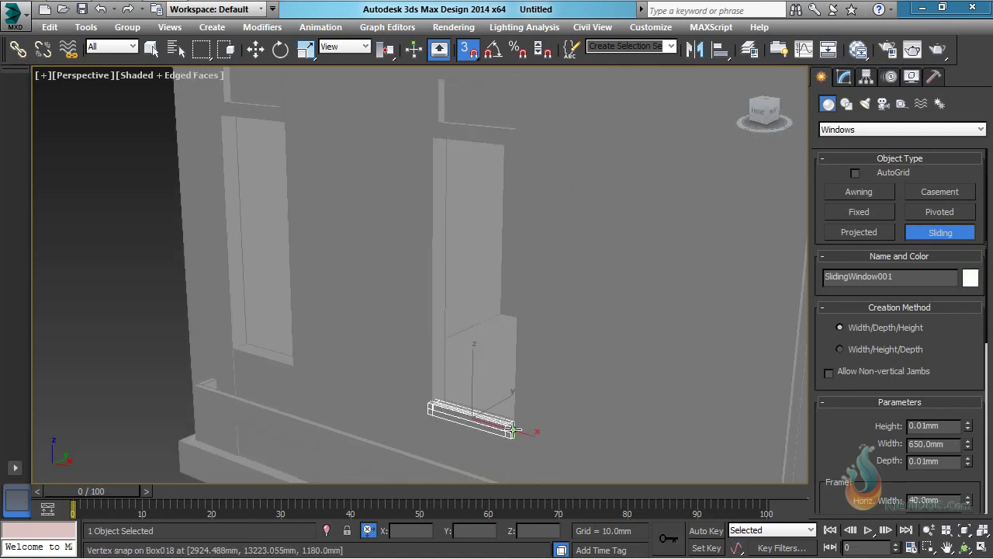
{"action": "left_click", "coordinate": [450, 402]}
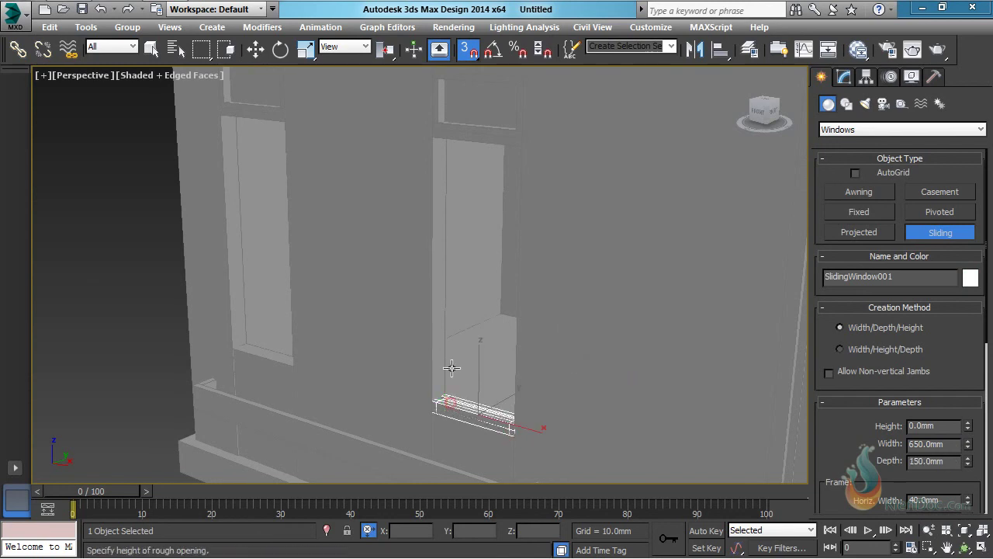
{"action": "left_click", "coordinate": [431, 139]}
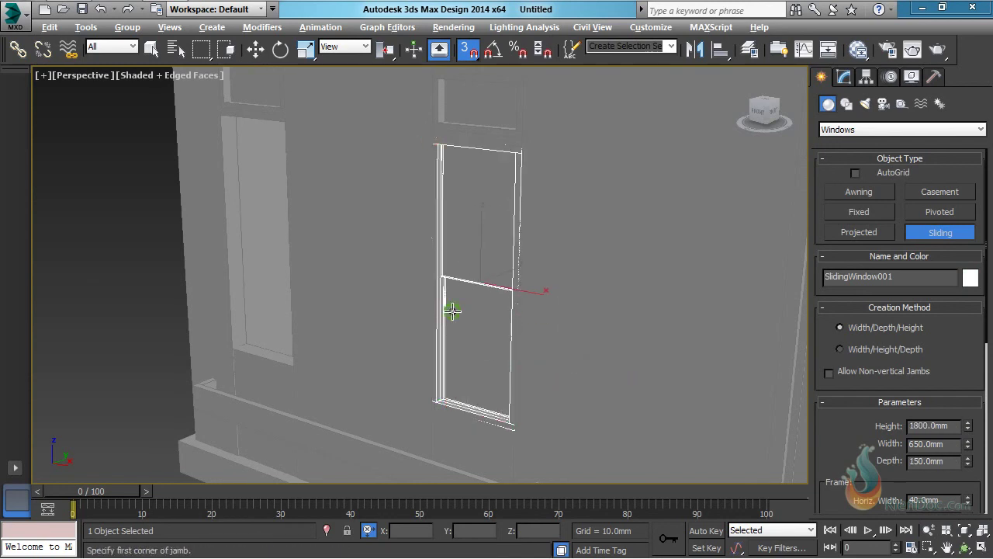
Step: Slide the new window's lower sash up by setting its opening to 86% with Hung on
{"action": "mouse_move", "coordinate": [450, 312]}
{"action": "middle_mouse_down", "text": "alt"}
{"action": "mouse_move", "coordinate": [512, 310]}
{"action": "mouse_move", "coordinate": [480, 310]}
{"action": "middle_mouse_up", "text": "alt"}
{"action": "scroll", "coordinate": [863, 453], "scroll_direction": "down", "scroll_amount": 5}
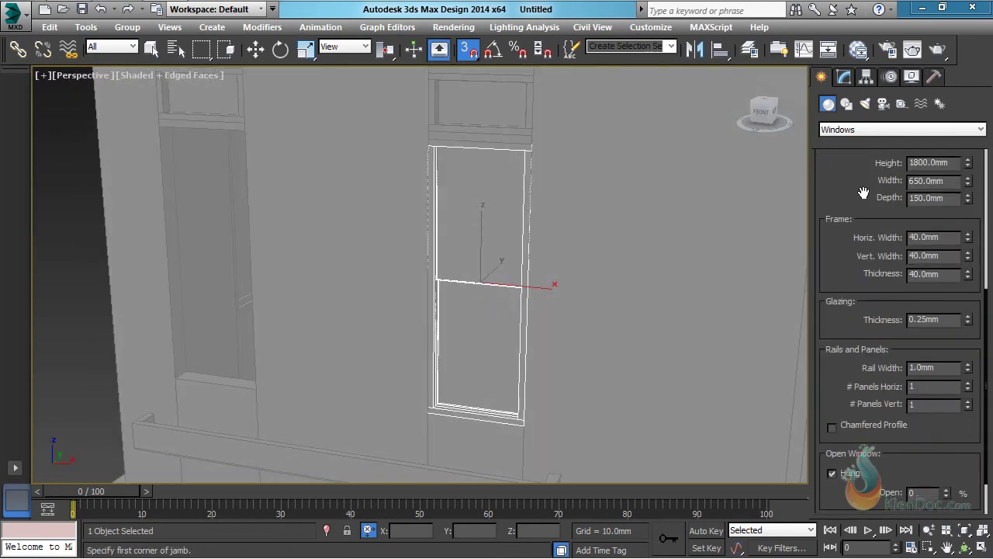
{"action": "left_click_drag", "start_coordinate": [948, 441], "coordinate": [949, 371]}
Step: Create a second Sliding window in the front-wall opening farthest from the main door, snapped to the opening's width, depth and height
{"action": "middle_click_drag", "start_coordinate": [554, 366], "coordinate": [347, 423], "text": "alt"}
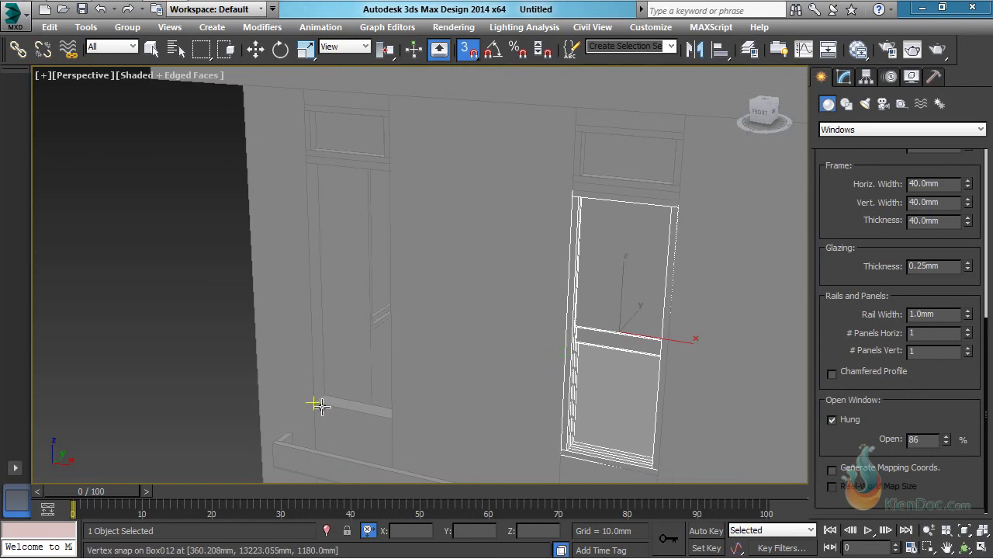
{"action": "left_click_drag", "start_coordinate": [319, 405], "coordinate": [386, 419]}
{"action": "left_click", "coordinate": [332, 401]}
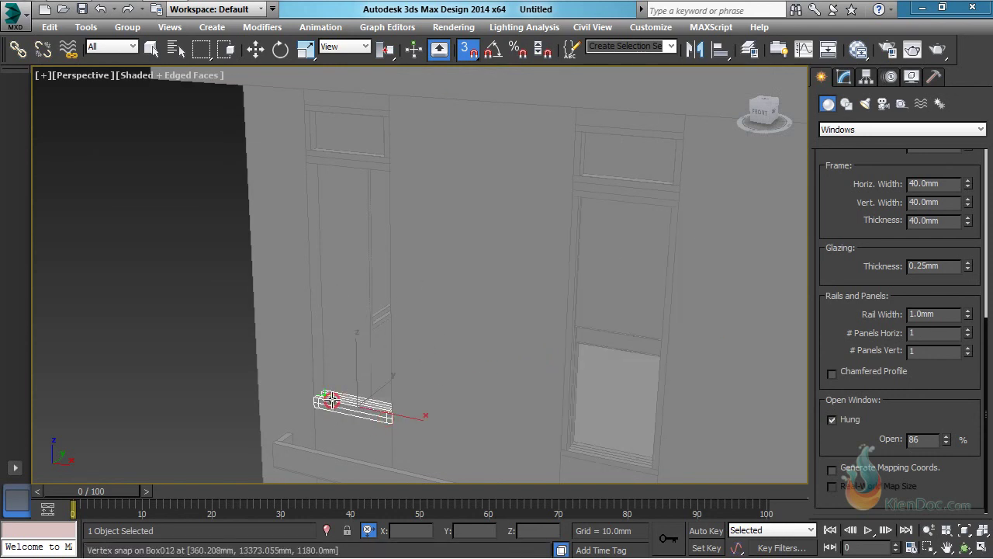
{"action": "left_click", "coordinate": [307, 164]}
Step: Finish creating sliding windows, show the whole house and clear the selection
{"action": "scroll", "coordinate": [508, 295], "scroll_direction": "down", "scroll_amount": 5}
{"action": "key", "text": "w"}
{"action": "middle_click_drag", "start_coordinate": [603, 322], "coordinate": [523, 300], "text": "alt"}
{"action": "middle_click_drag", "start_coordinate": [495, 260], "coordinate": [533, 331]}
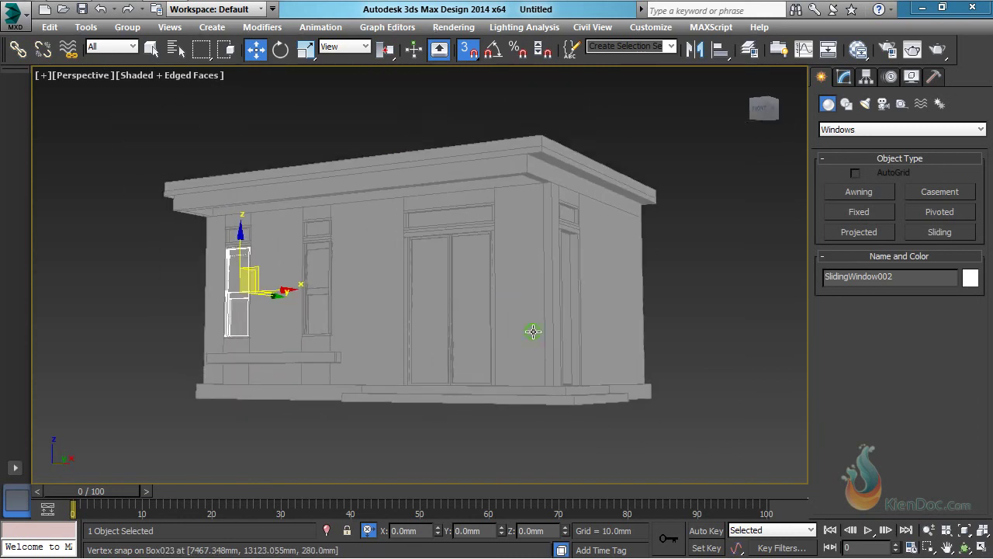
{"action": "left_click", "coordinate": [687, 372]}
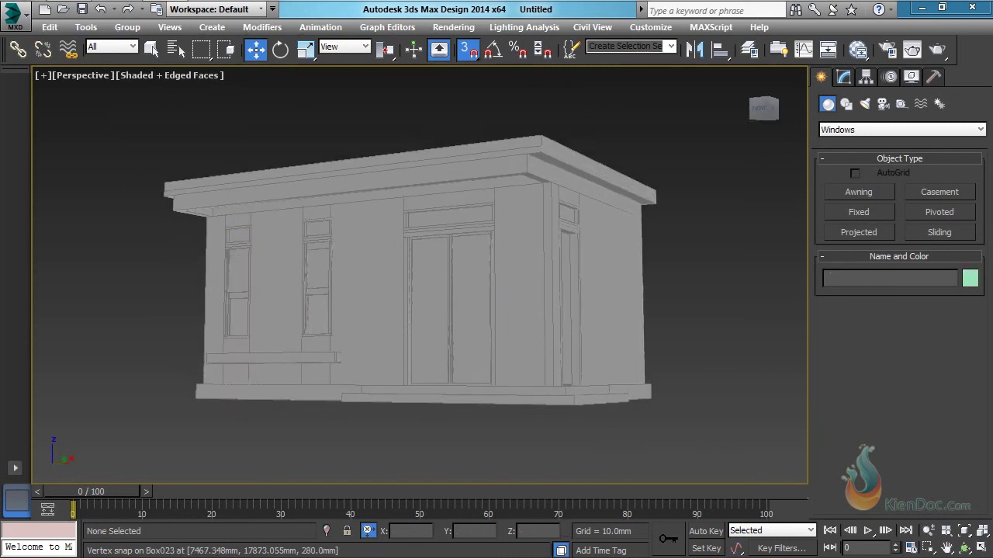